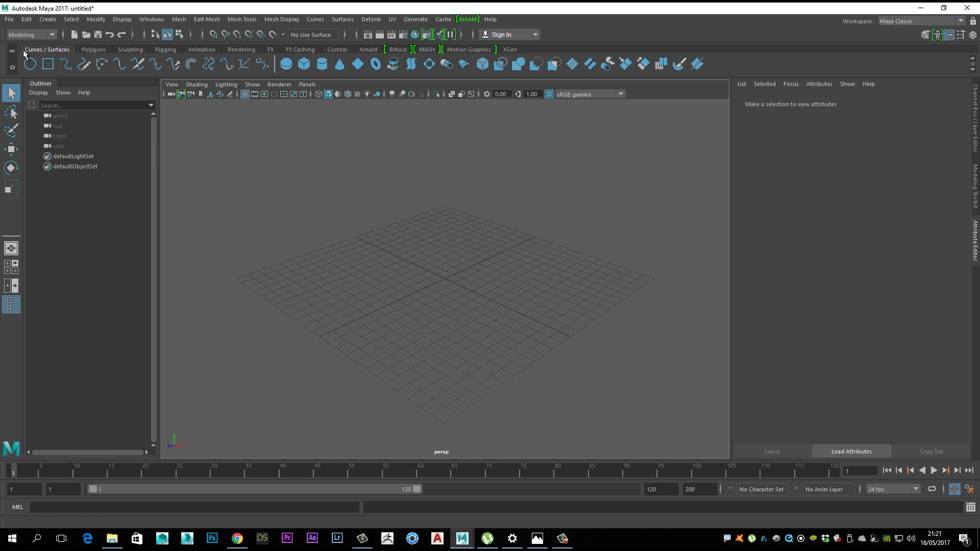
Compare the tools on the Polygons shelf with those on the Curves / Surfaces shelf
mouse_move(22, 56)
mouse_down()
mouse_move(722, 99)
mouse_move(715, 73)
mouse_up()
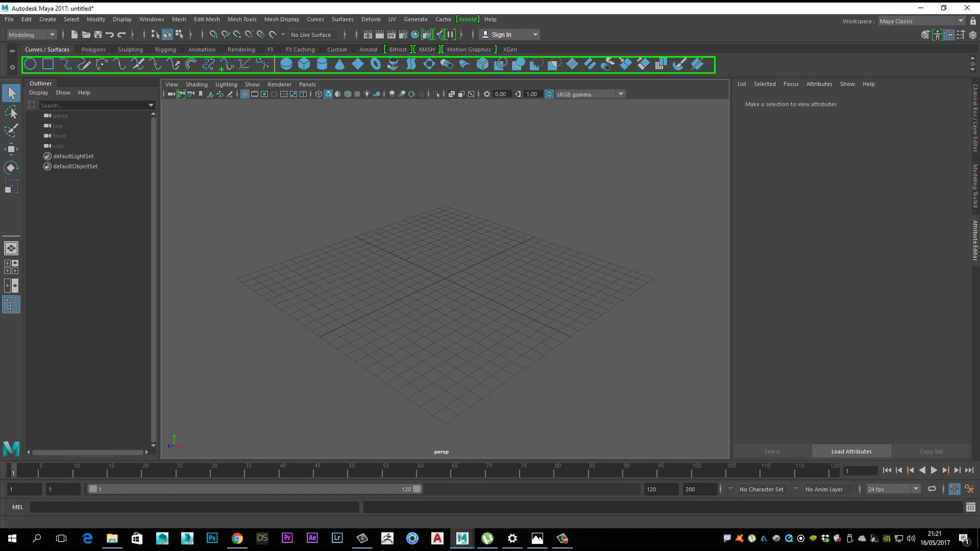
click(92, 49)
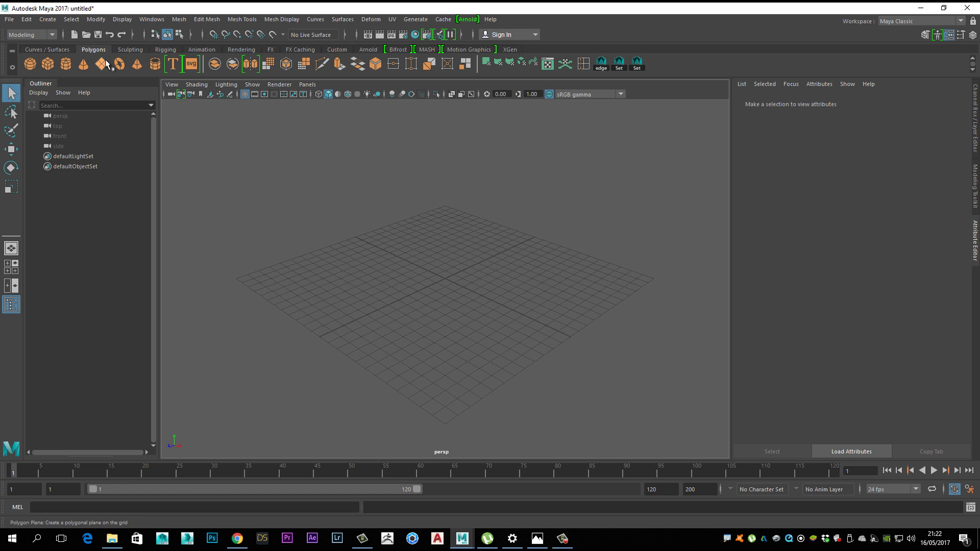
click(46, 49)
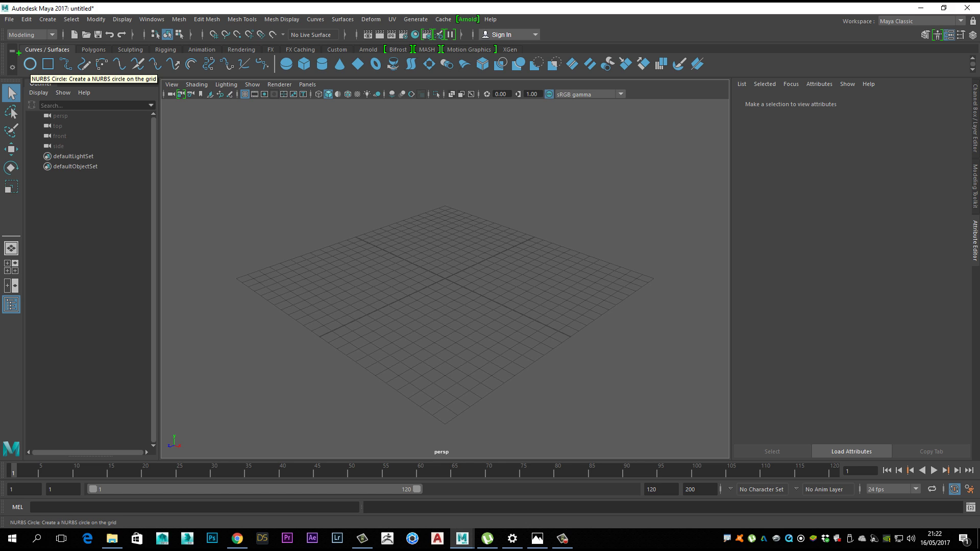
drag(19, 52, 274, 72)
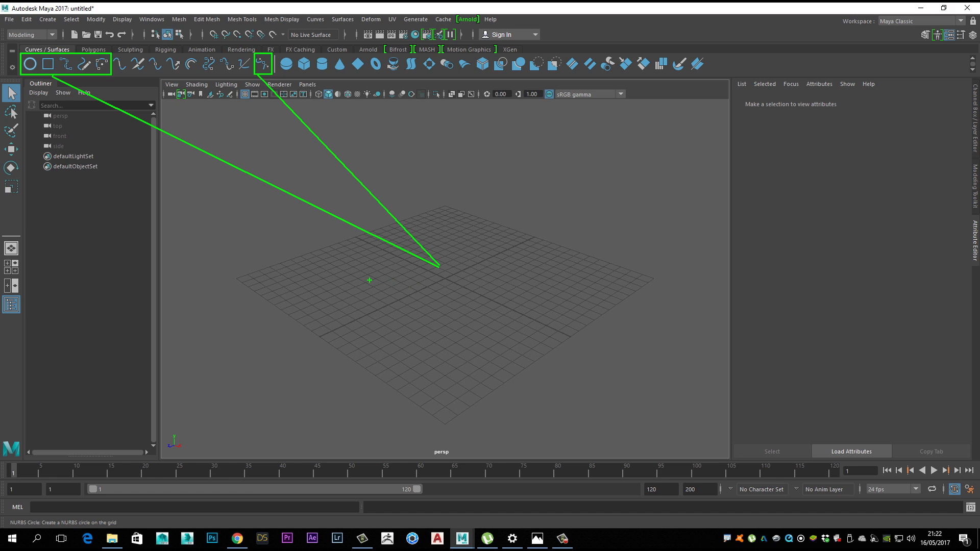
drag(366, 278, 367, 307)
text(FOR)
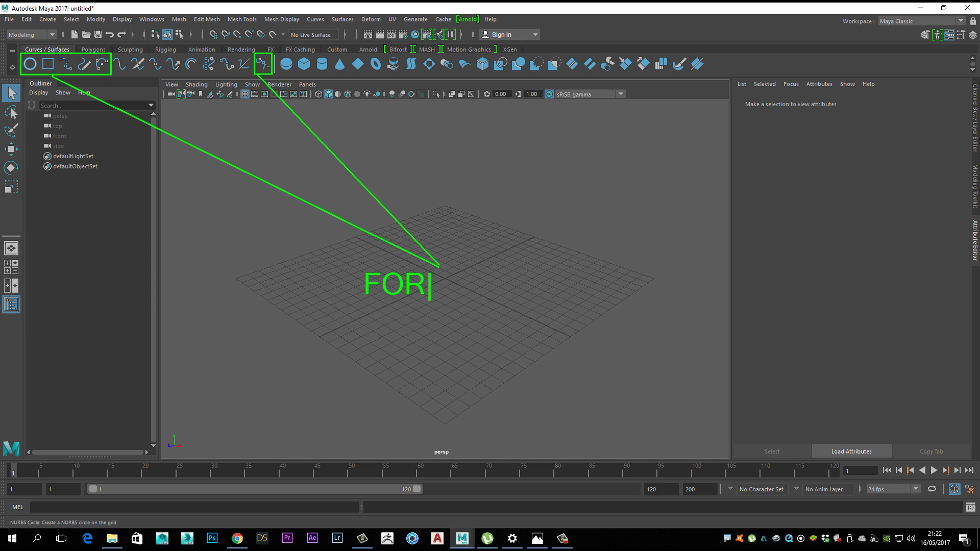
text(MAS DE CREA)
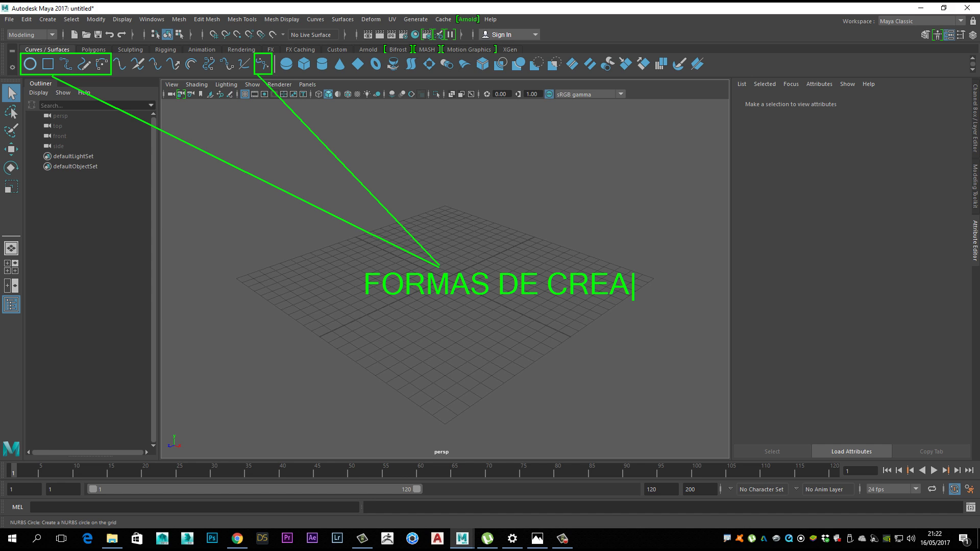
text(cion)
key(BackSpace)
key(BackSpace)
key(BackSpace)
key(BackSpace)
key(BackSpace)
text(CION )
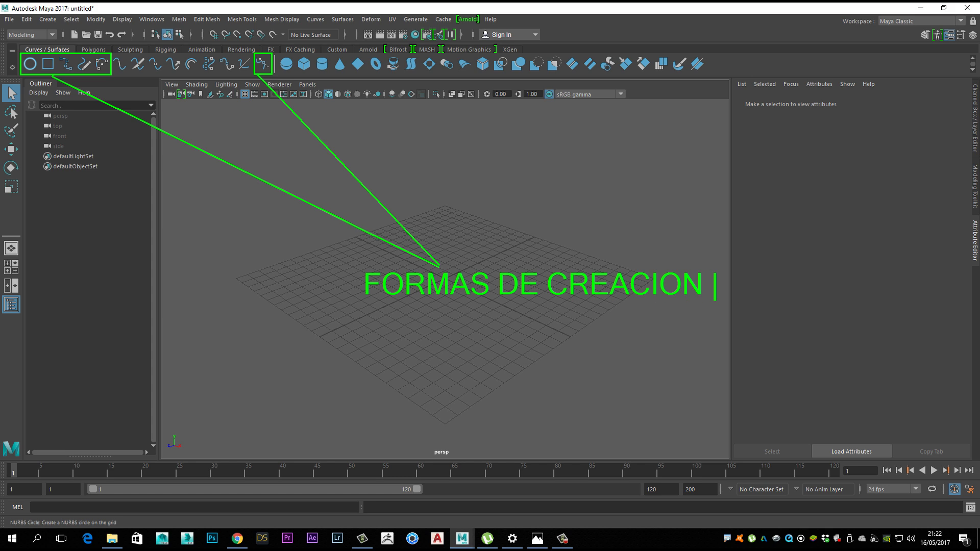
text(DE CU)
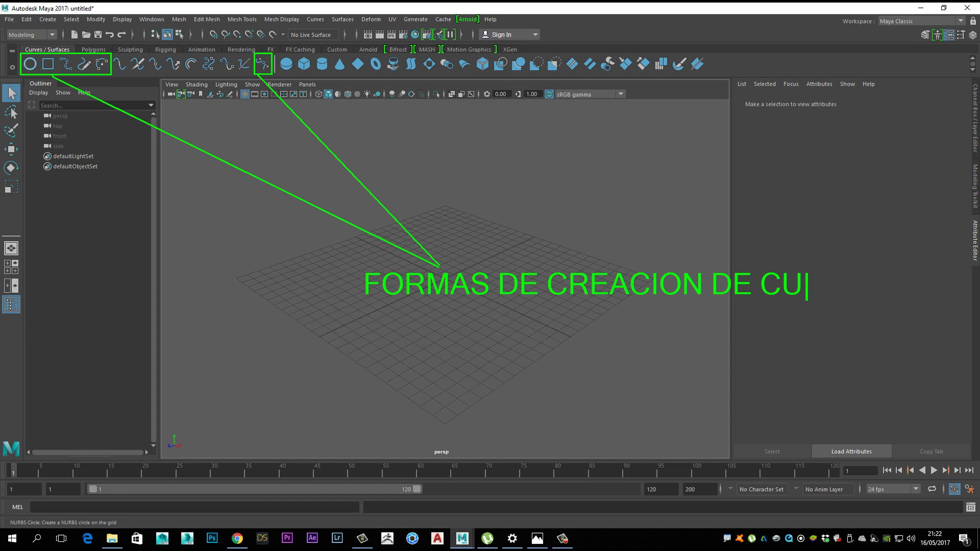
text(RVAS)
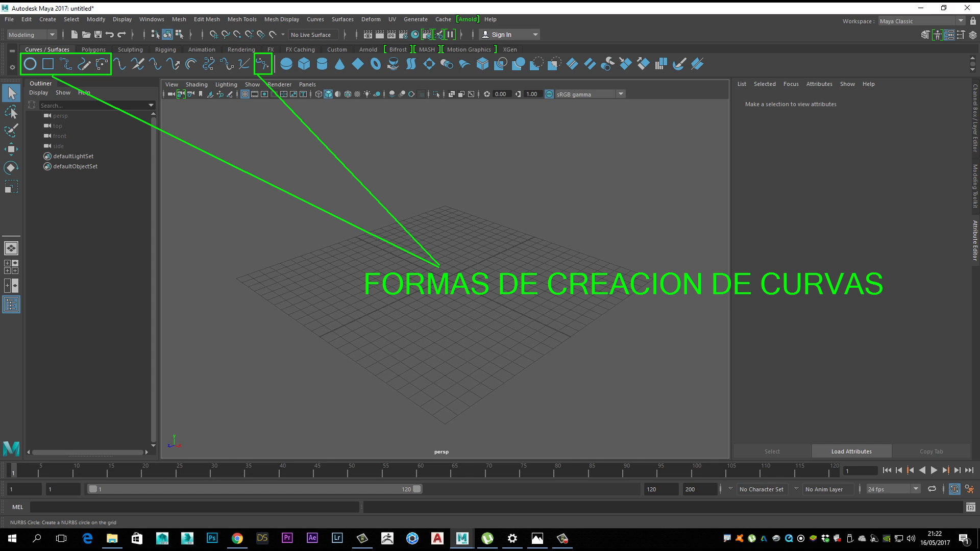
key(Escape)
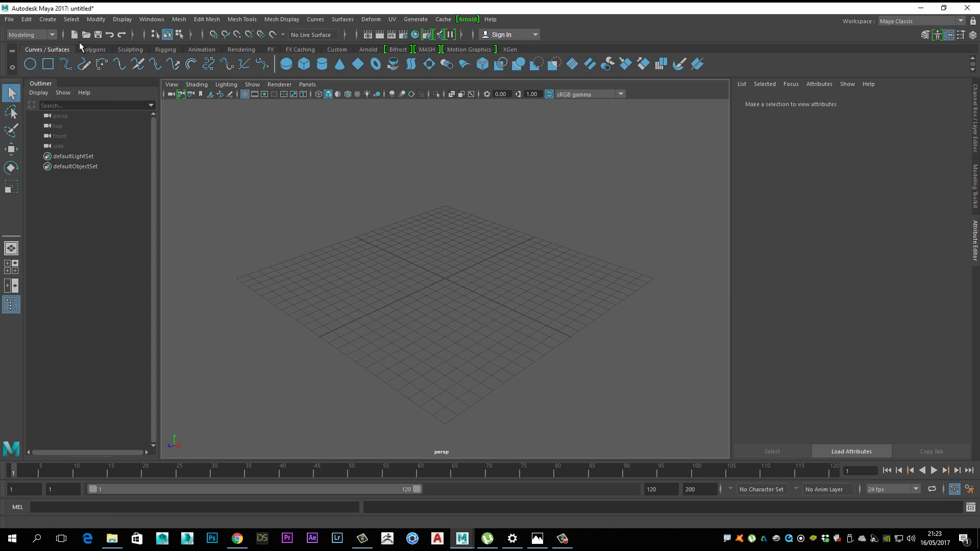
Create a default NURBS circle at the centre of the grid and delete it again
click(30, 64)
alt+drag(492, 302, 419, 260)
scroll(447, 306, up, 3)
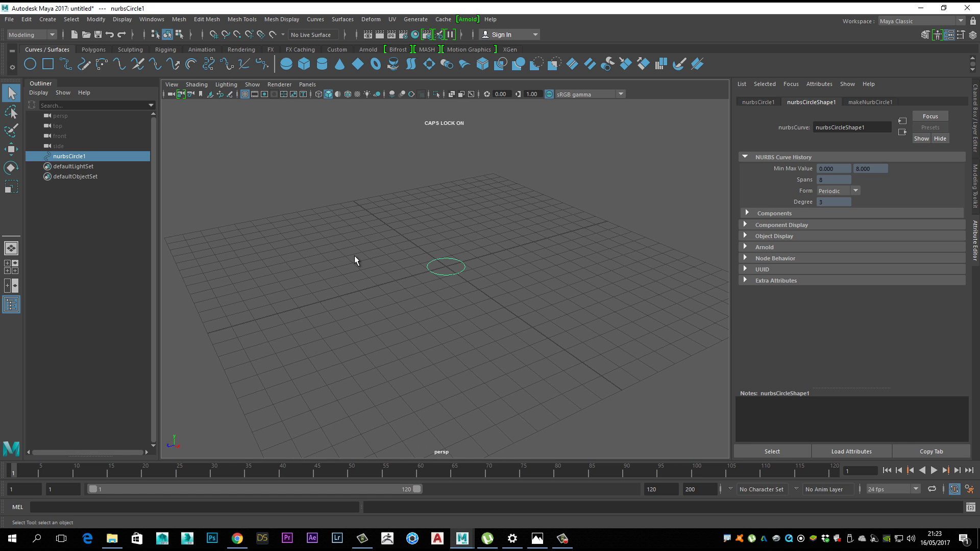
alt+drag(355, 255, 362, 256)
key(Delete)
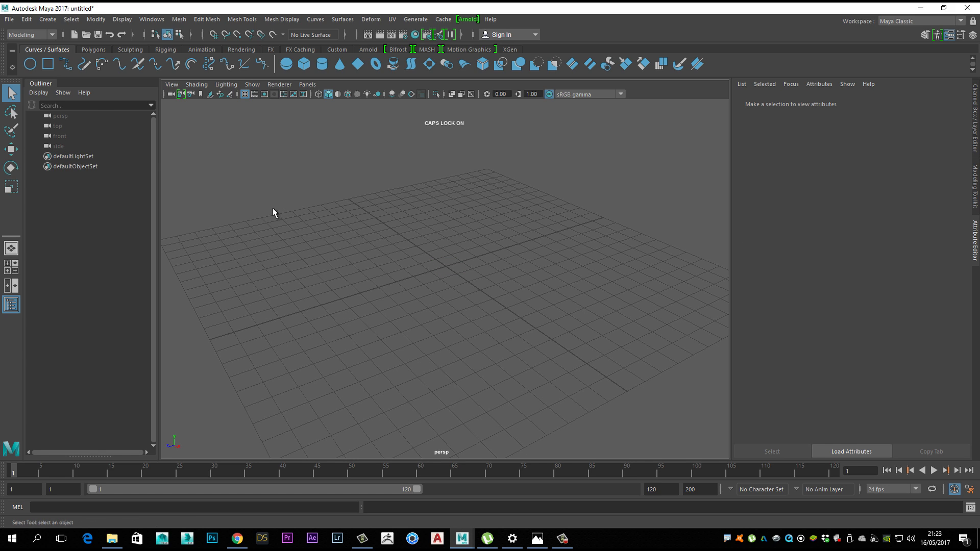
Enable Interactive Creation for NURBS primitives
click(43, 23)
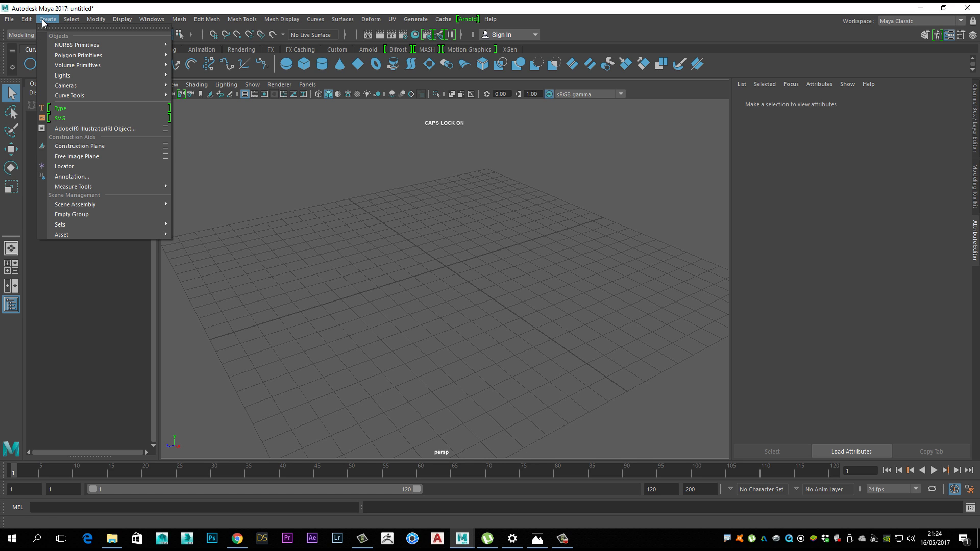
mouse_move(66, 44)
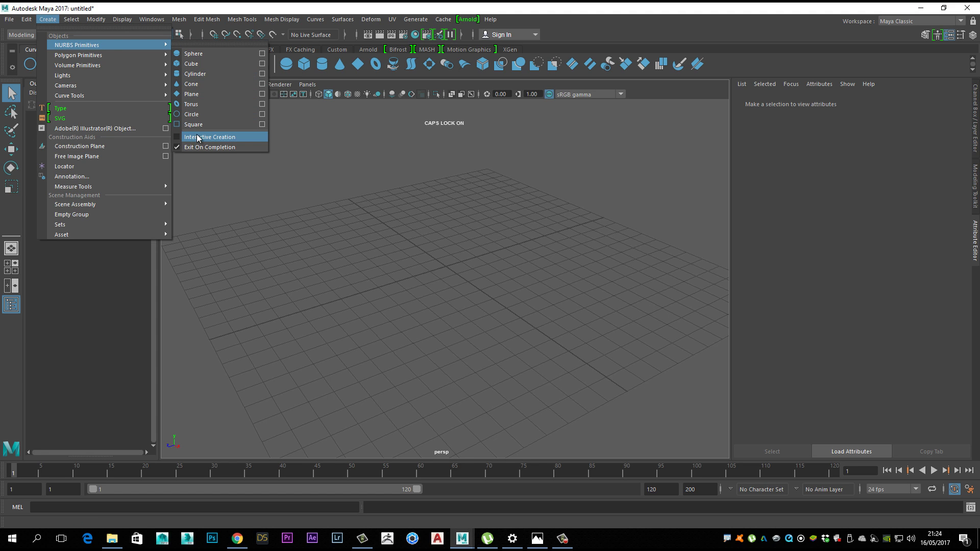
click(178, 138)
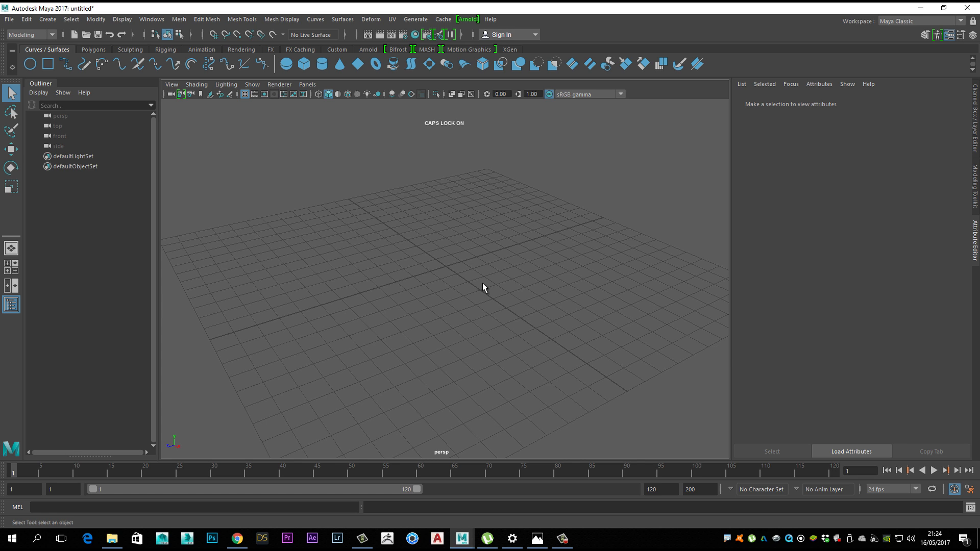
alt+drag(465, 288, 452, 290)
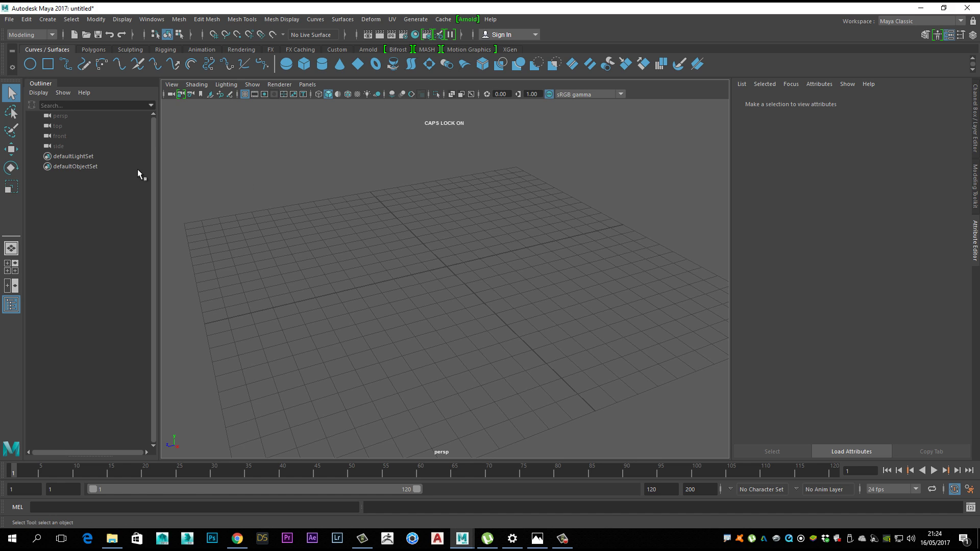
Draw a large NURBS circle interactively on the grid, within one quadrant beside the origin
click(31, 64)
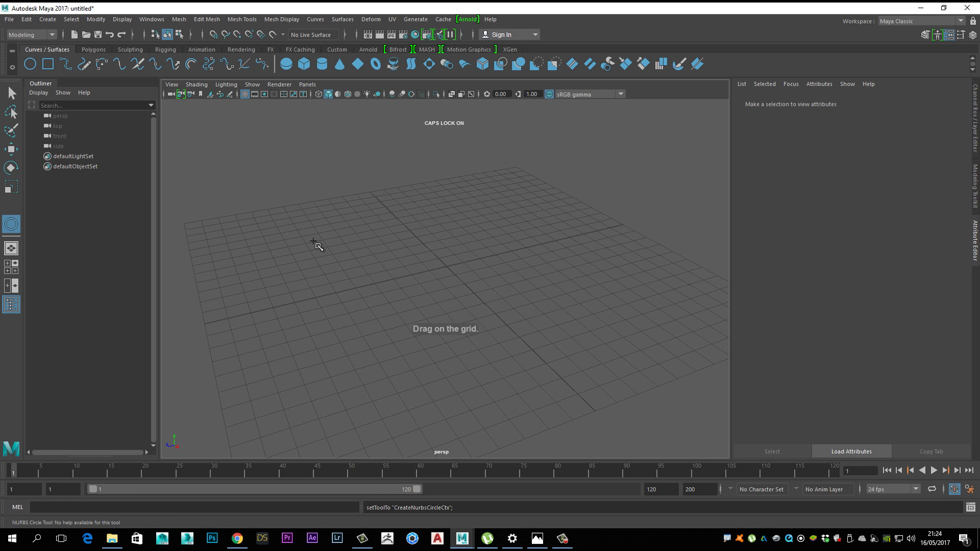
drag(313, 242, 330, 284)
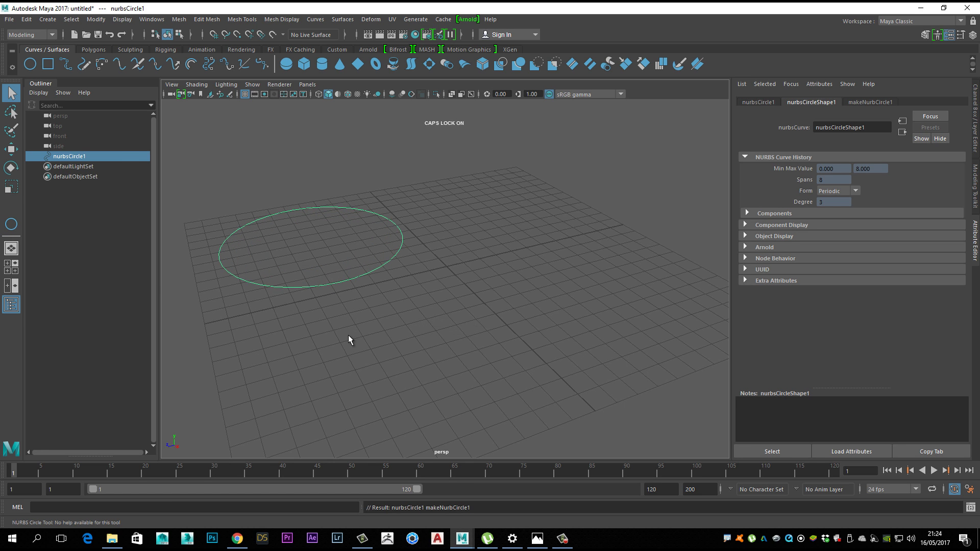
key(q)
alt+drag(333, 333, 634, 302)
alt+right_drag(634, 301, 464, 321)
alt+drag(464, 321, 587, 318)
scroll(515, 329, down, 10)
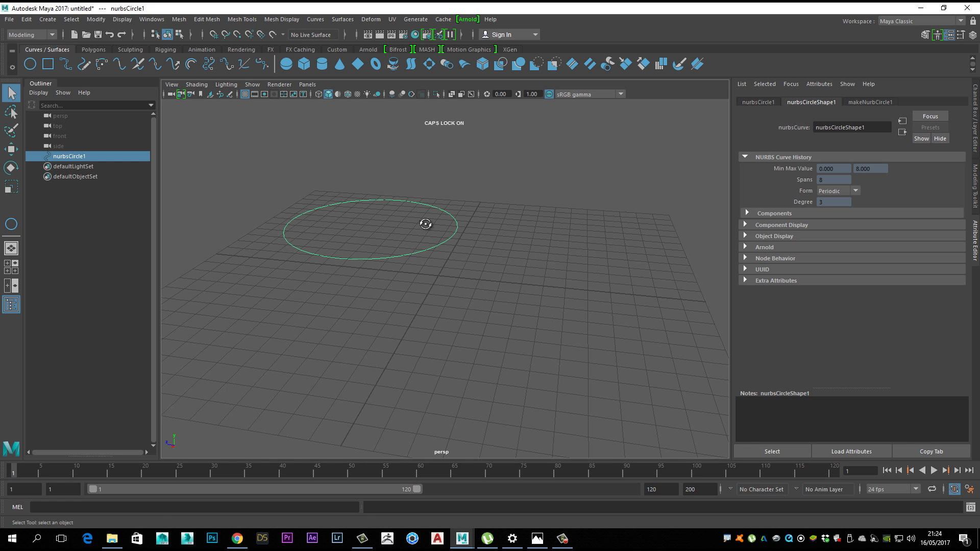
alt+drag(427, 229, 426, 235)
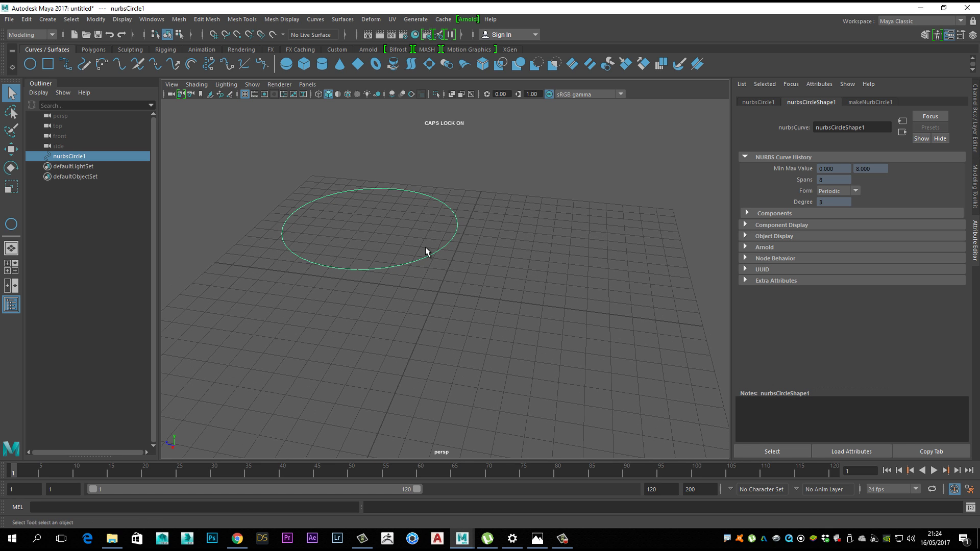
Switch to the Photos app and examine the reference images of revolved, extruded and curve-based NURBS surfaces
key(alt+Tab)
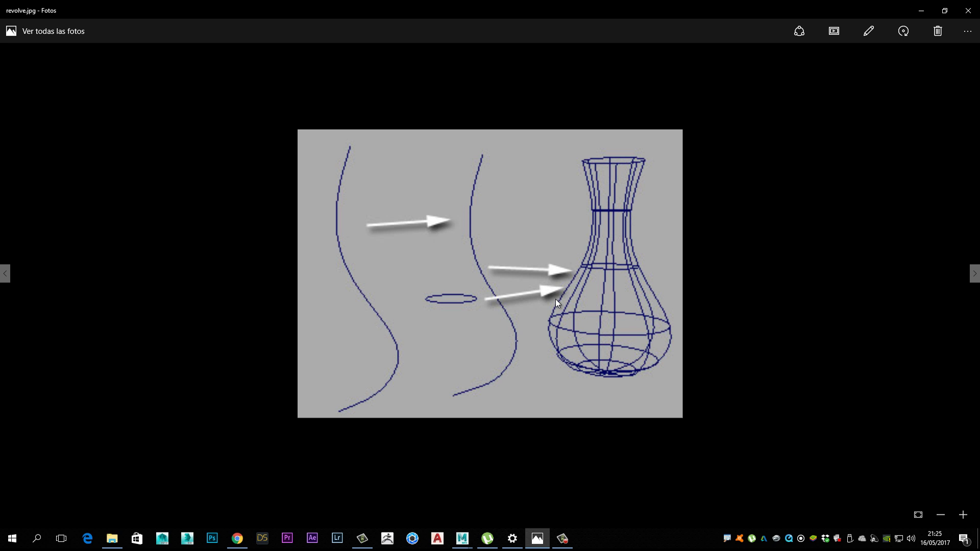
key(Right)
key(Left)
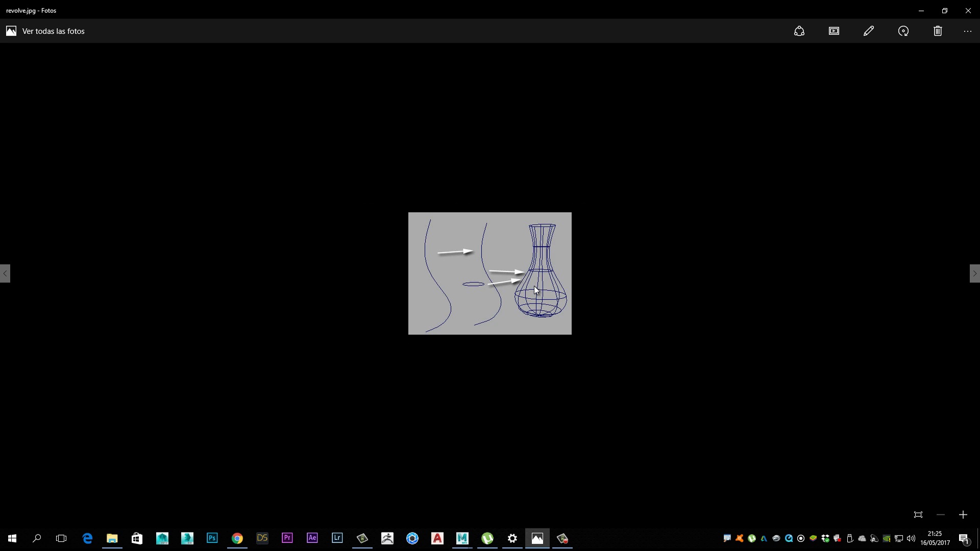
key(Right)
key(Left)
key(Left)
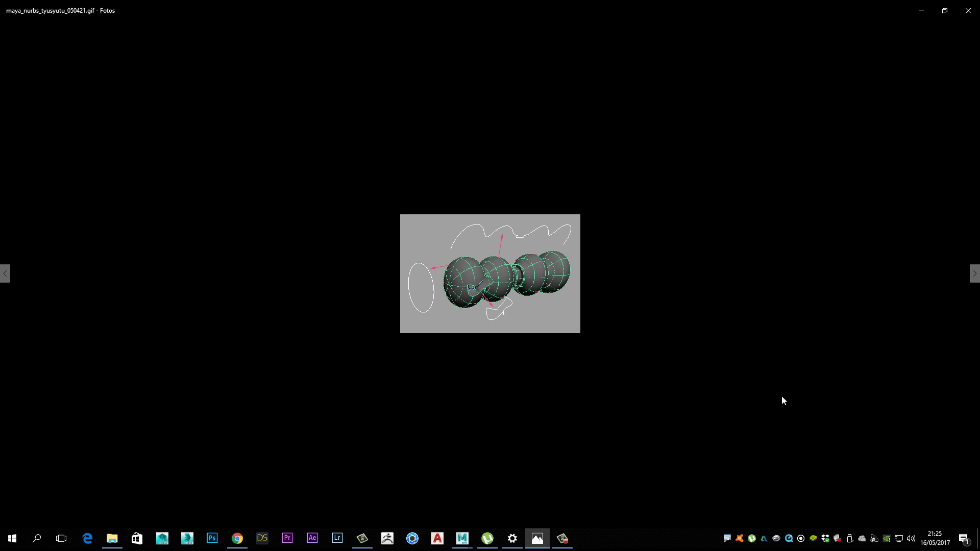
key(Left)
key(Left)
key(Right)
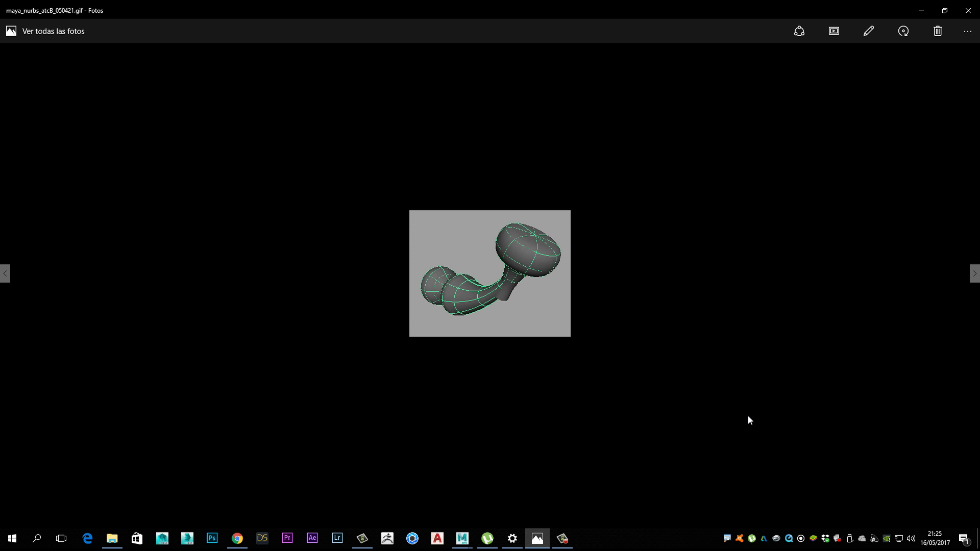
key(Left)
key(Right)
key(Right)
key(Left)
key(Right)
key(Right)
key(Right)
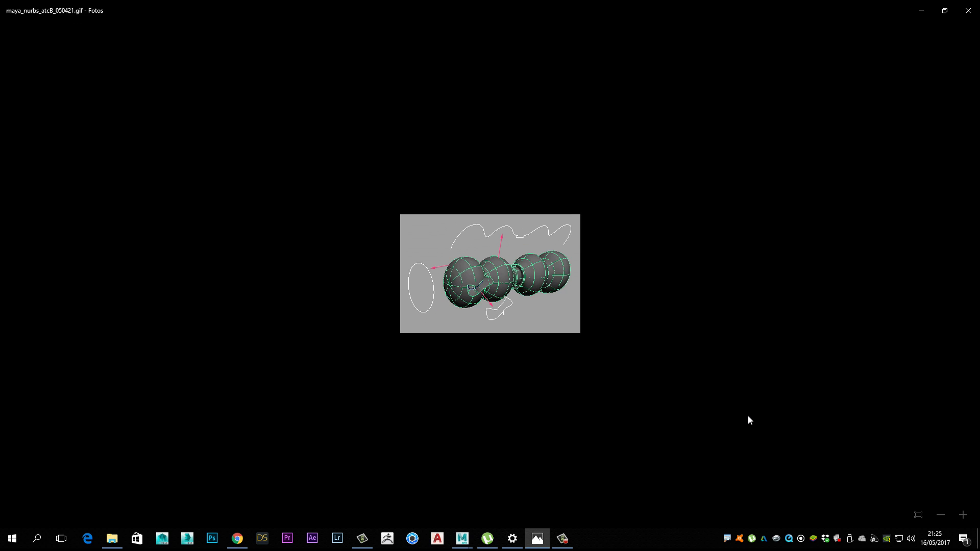
key(Left)
key(Right)
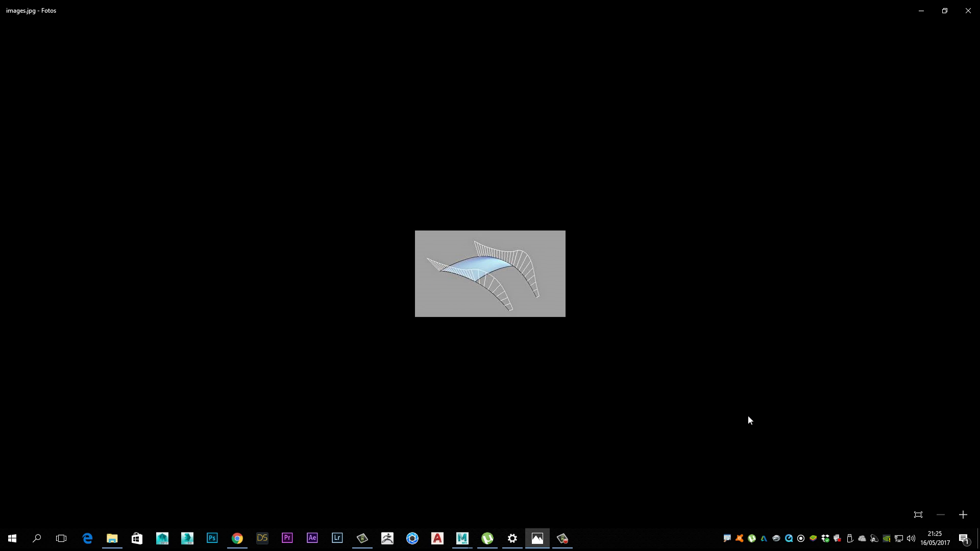
key(Left)
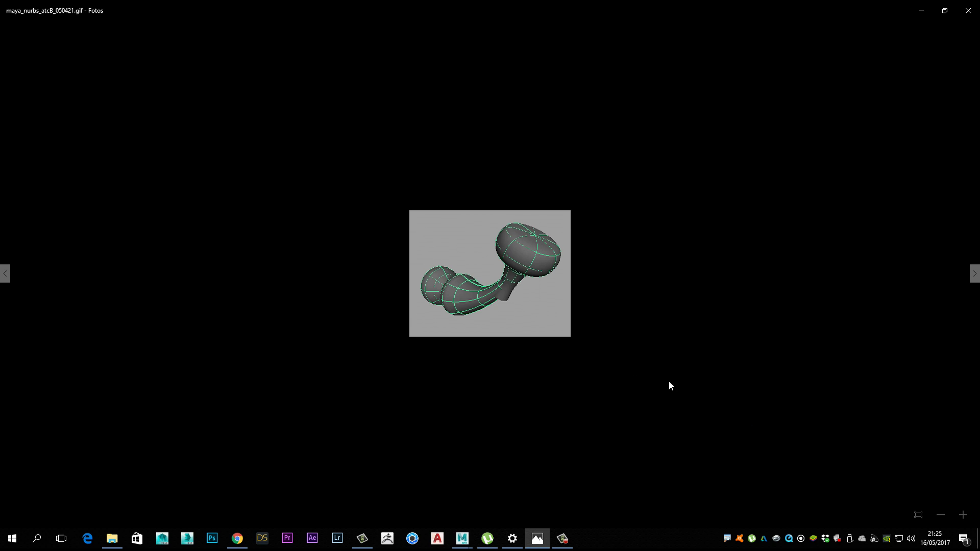
Restore the Photos window to a smaller floating size, widen and shorten it, and place it over the Maya viewport
click(945, 10)
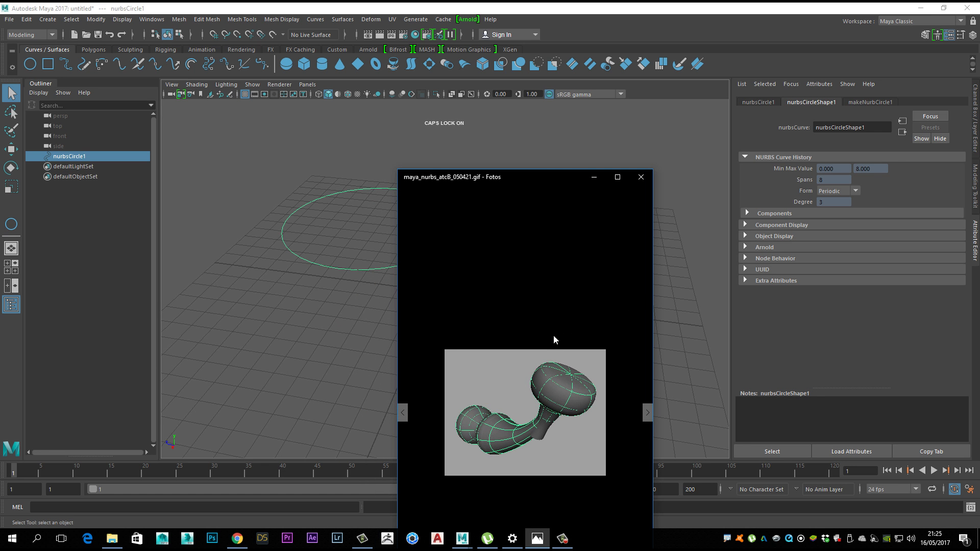
key(Right)
key(Left)
drag(535, 177, 494, 56)
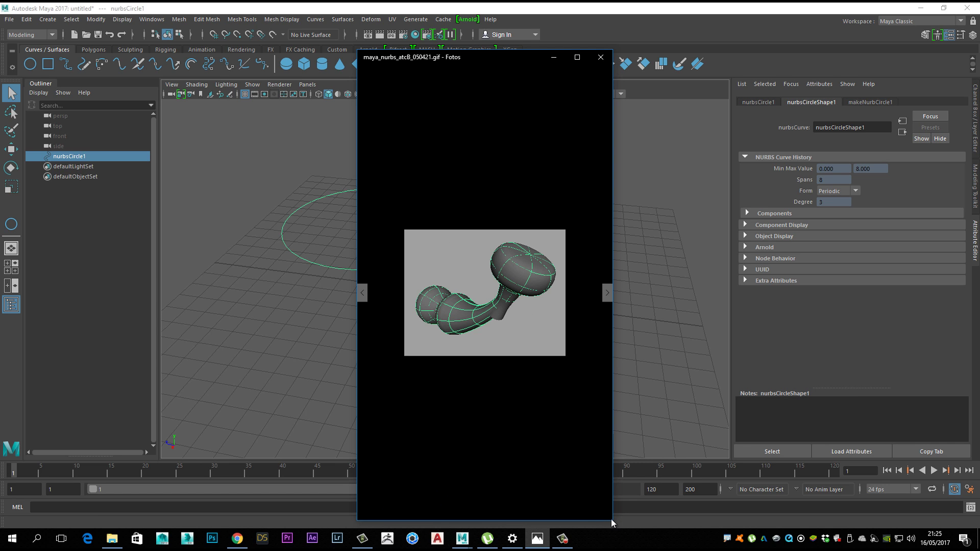
drag(609, 521, 751, 374)
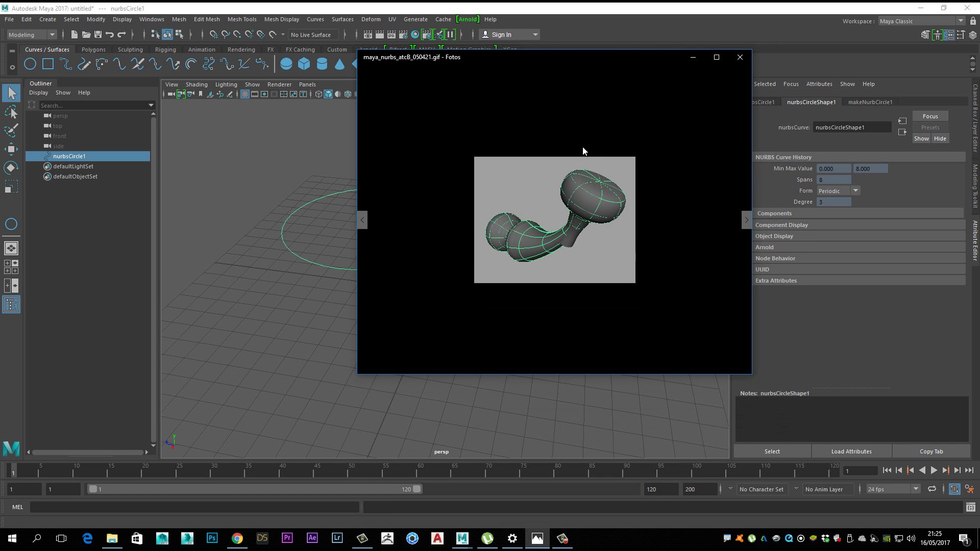
drag(557, 58, 483, 109)
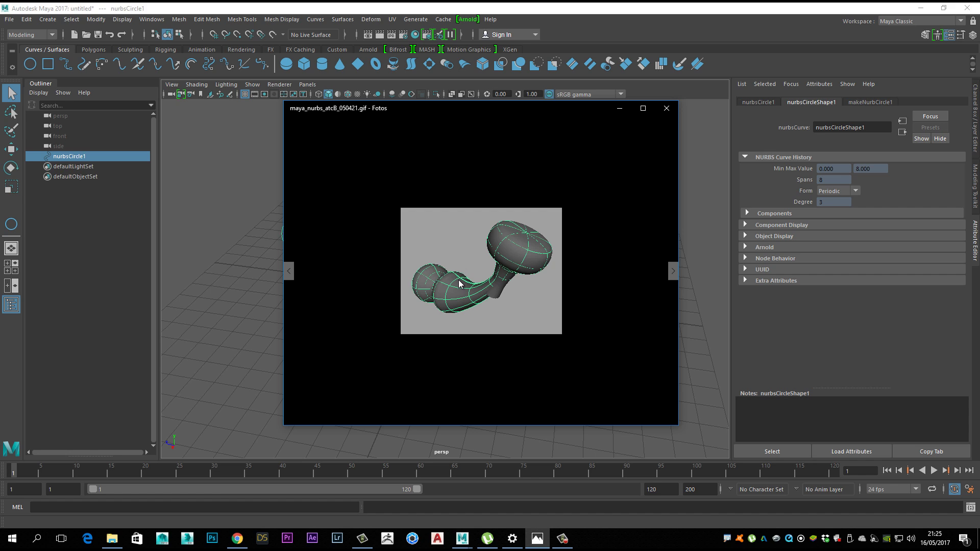
Examine the remaining reference images of curve-generated NURBS forms, the curved lattice structure and the lofted surface
key(Right)
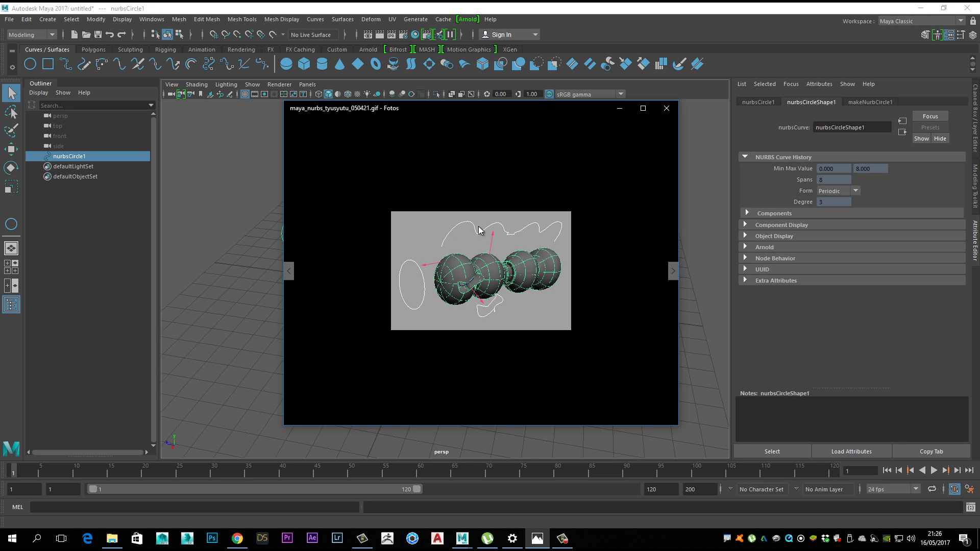
click(673, 269)
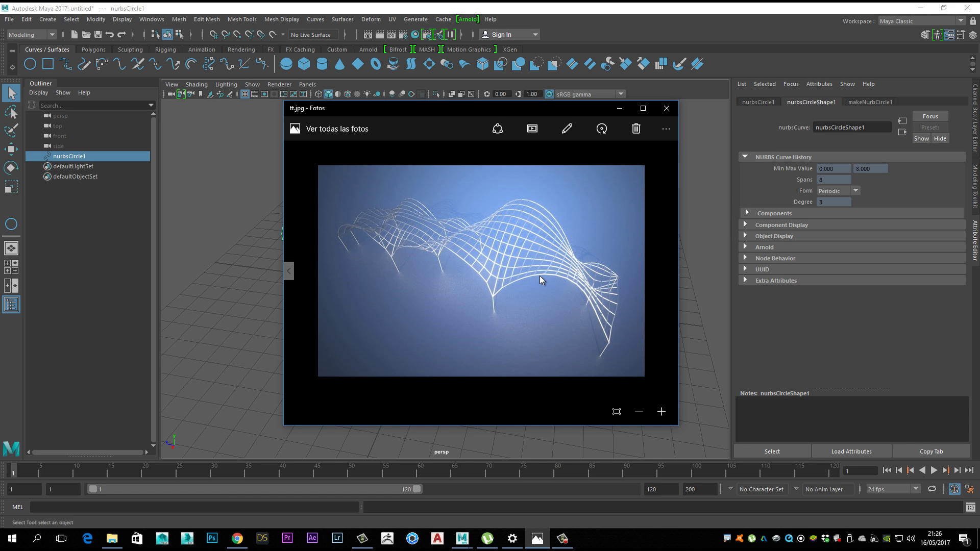
scroll(670, 190, up, 6)
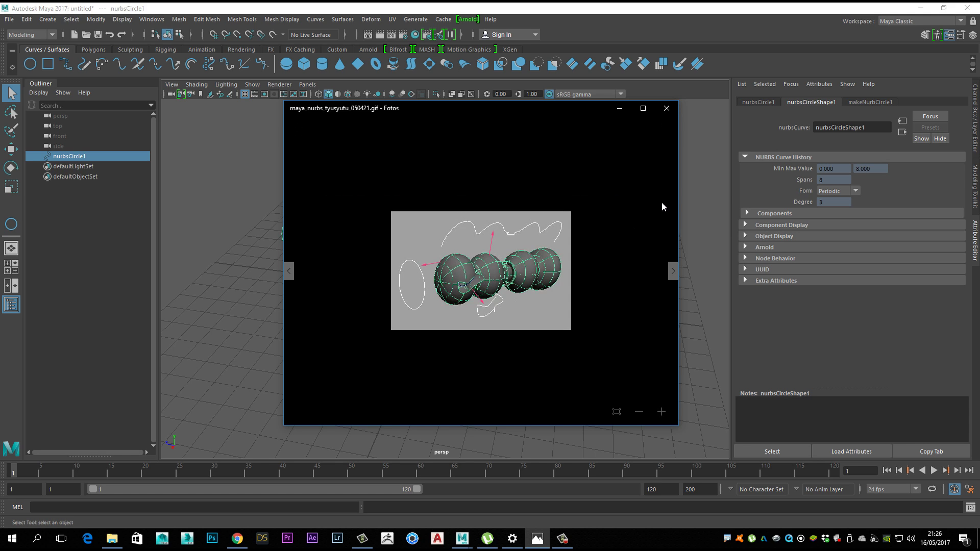
scroll(651, 210, up, 1)
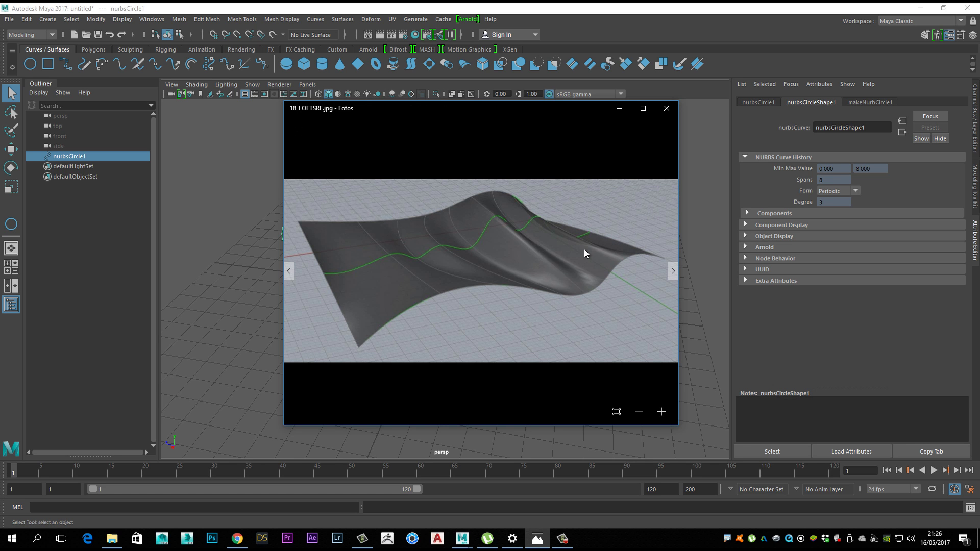
Enlarge the lofted surface image, return to Maya, and draw a large NURBS square interactively on the grid quadrant beside the circle
click(667, 412)
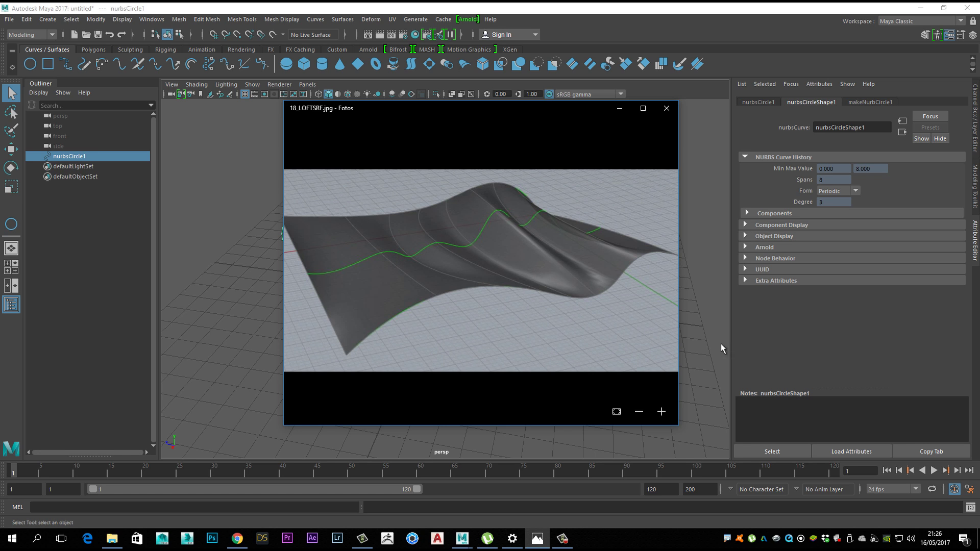
click(780, 341)
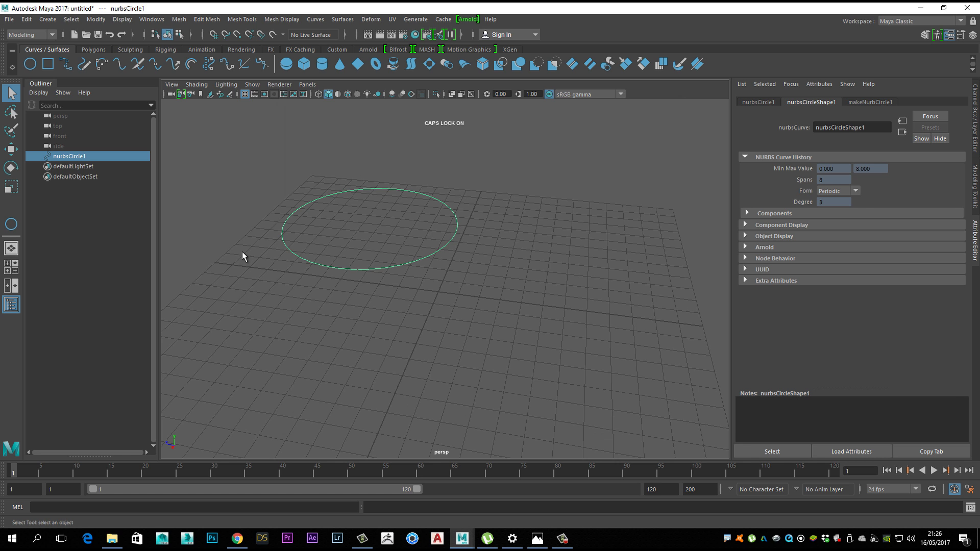
alt+drag(241, 251, 327, 302)
click(47, 64)
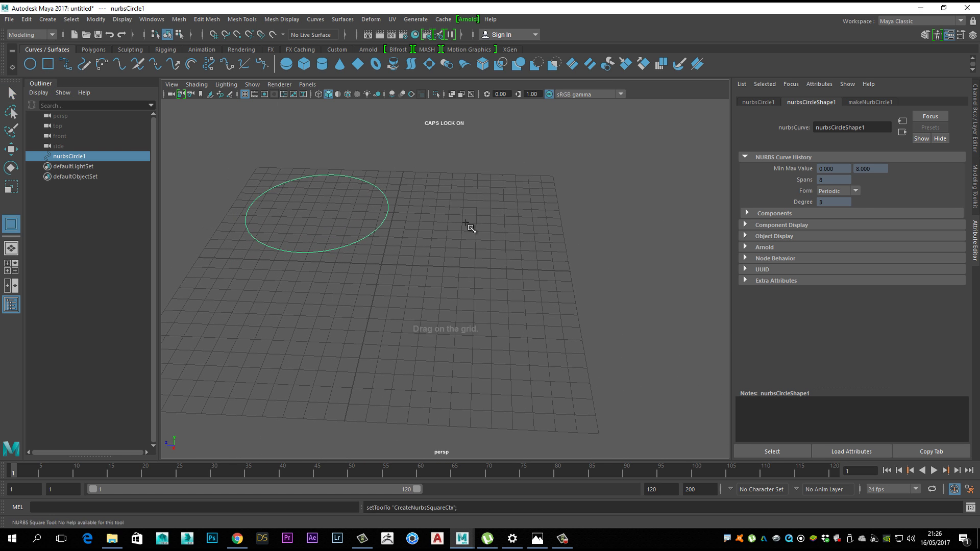
drag(409, 183, 561, 255)
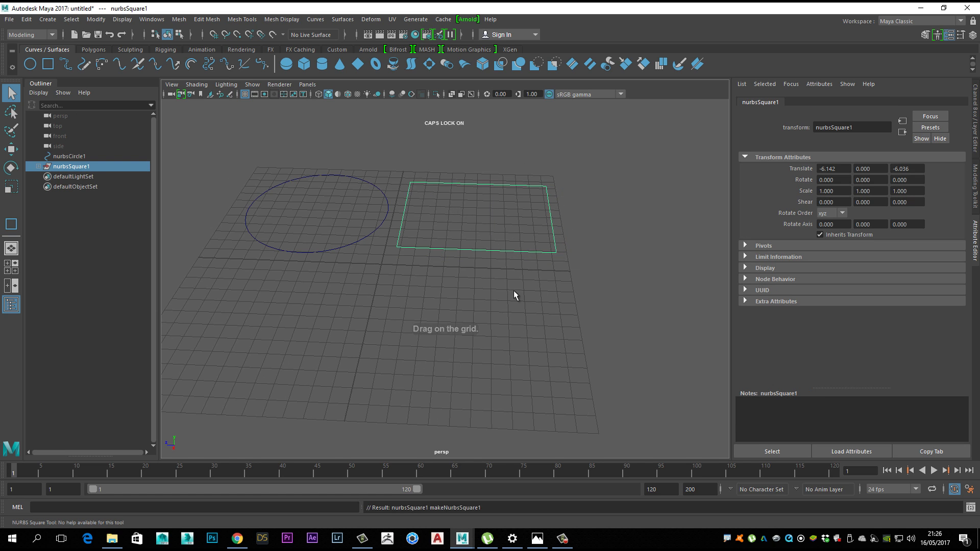
alt+drag(513, 290, 407, 294)
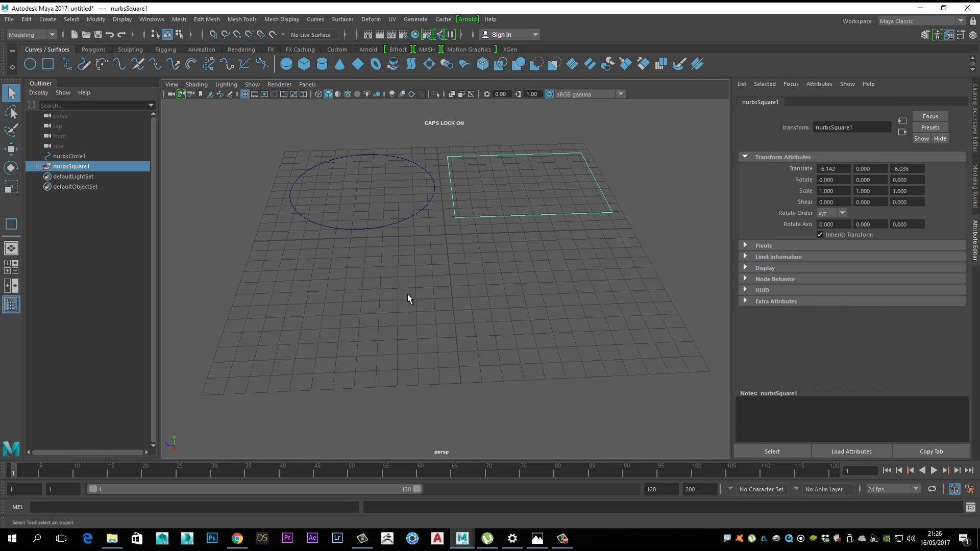
Draw a winding S-shaped open curve with the EP Curve tool, from in front of the circle to beyond the grid's front edge, and complete it
click(65, 65)
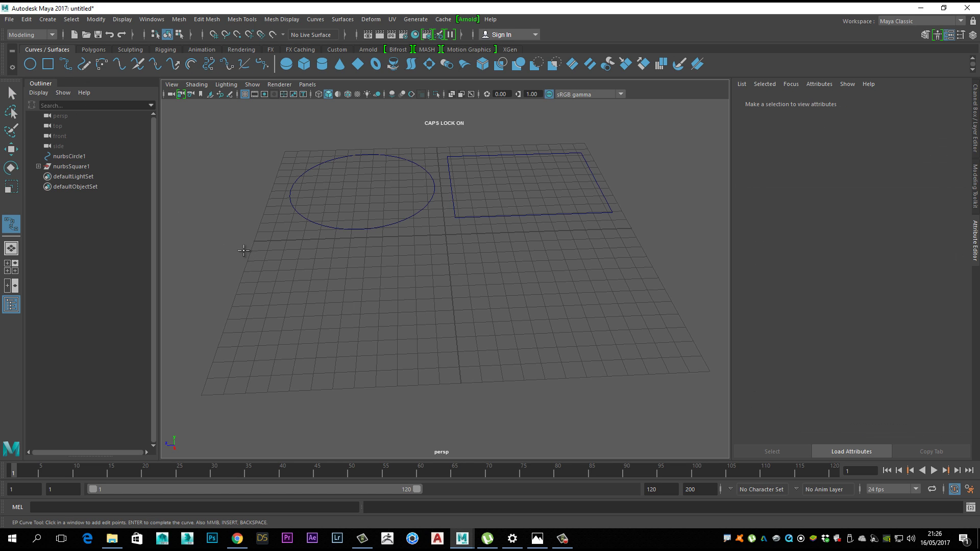
click(243, 251)
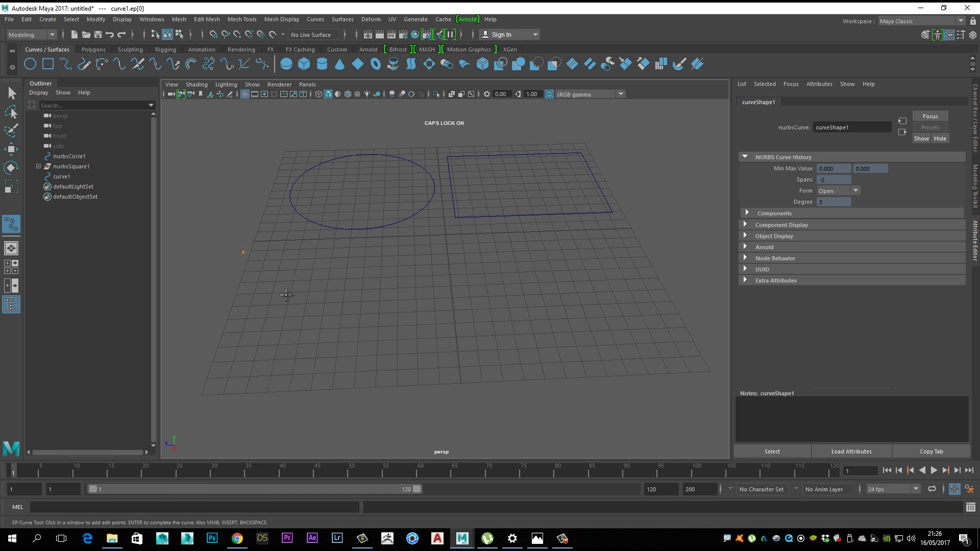
drag(341, 283, 315, 295)
drag(391, 262, 437, 259)
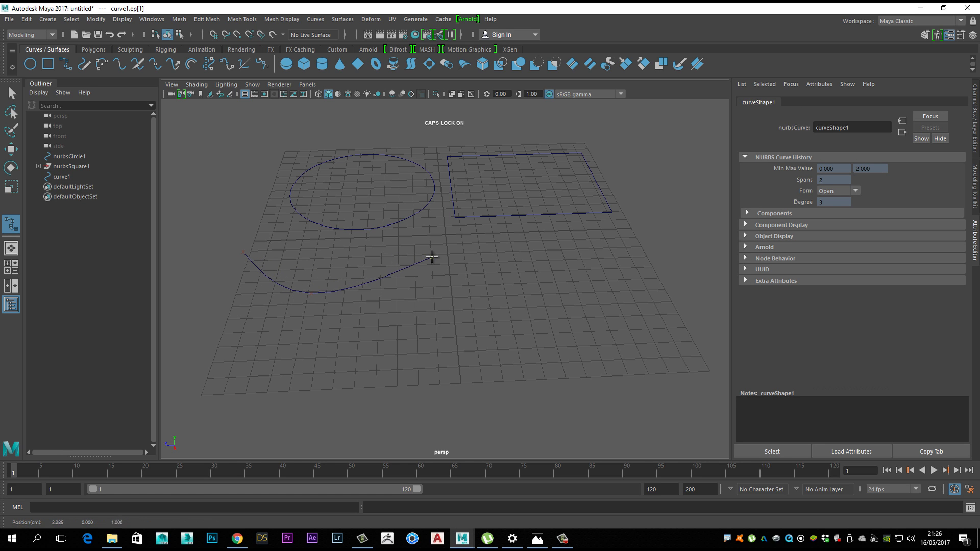
mouse_move(454, 322)
mouse_down()
mouse_move(452, 354)
mouse_move(454, 334)
mouse_up()
drag(371, 370, 316, 355)
drag(208, 393, 247, 419)
scroll(247, 419, down, 3)
drag(316, 438, 352, 448)
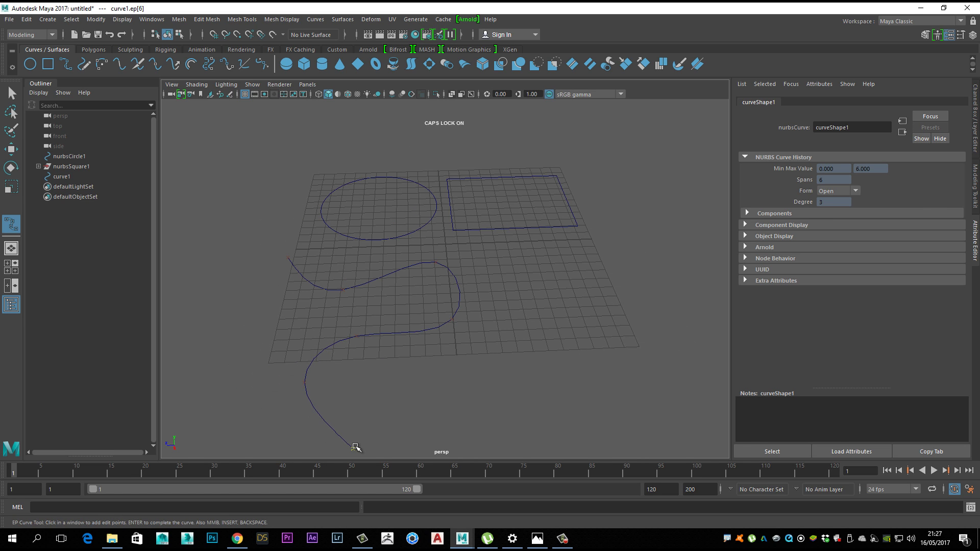
key(Return)
alt+drag(450, 411, 404, 360)
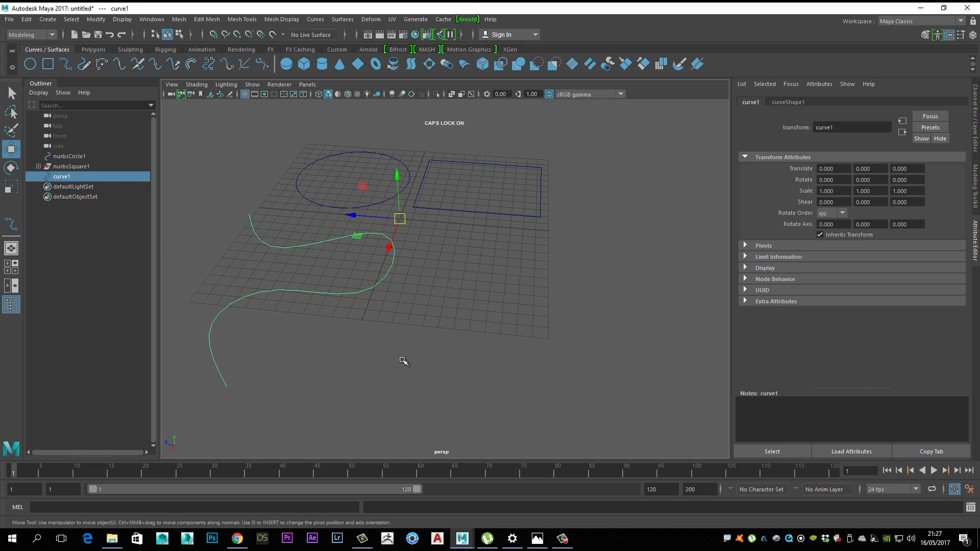
Draw an irregular freehand outline with the Pencil Curve tool, in front of the NURBS square and extending past the grid's front edge
click(85, 65)
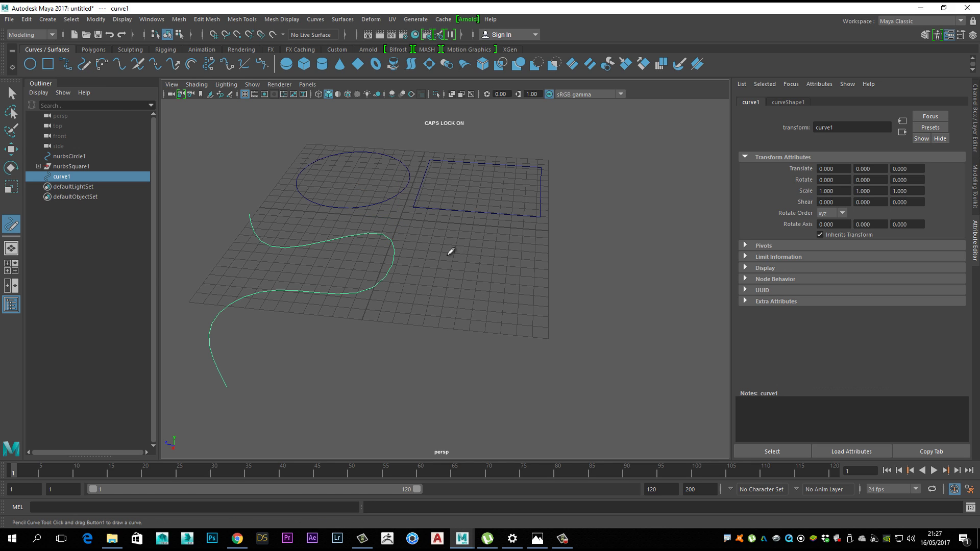
mouse_move(449, 254)
mouse_down()
mouse_move(459, 281)
mouse_move(397, 334)
mouse_move(466, 336)
mouse_move(461, 399)
mouse_move(512, 346)
mouse_move(499, 264)
mouse_move(474, 253)
mouse_up()
alt+drag(338, 338, 381, 358)
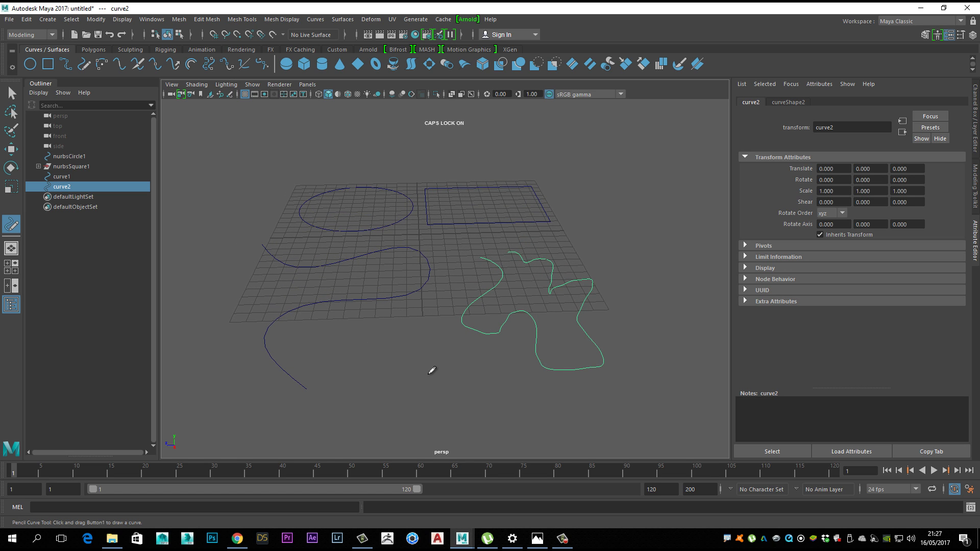
mouse_move(411, 360)
alt+mouse_down()
mouse_move(407, 367)
mouse_move(413, 359)
alt+mouse_up()
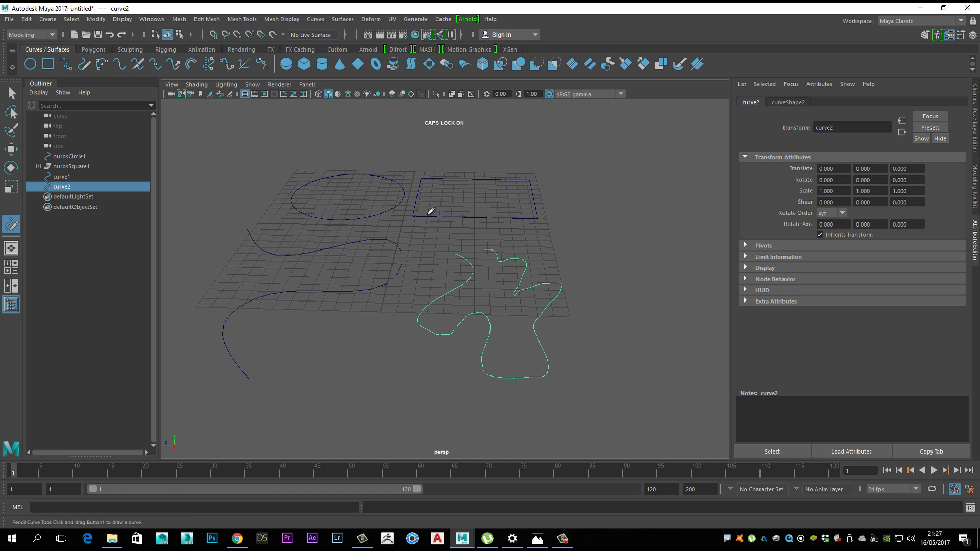
Create a three-point circular arc between the NURBS square and the freehand curve, adjusting its points to make a rounder arc
alt+drag(448, 236, 438, 253)
click(432, 242)
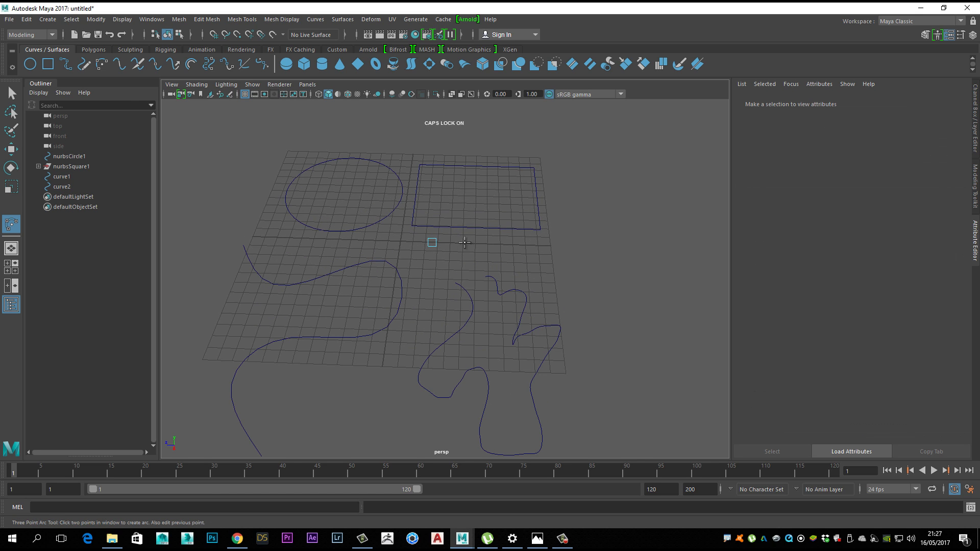
click(480, 243)
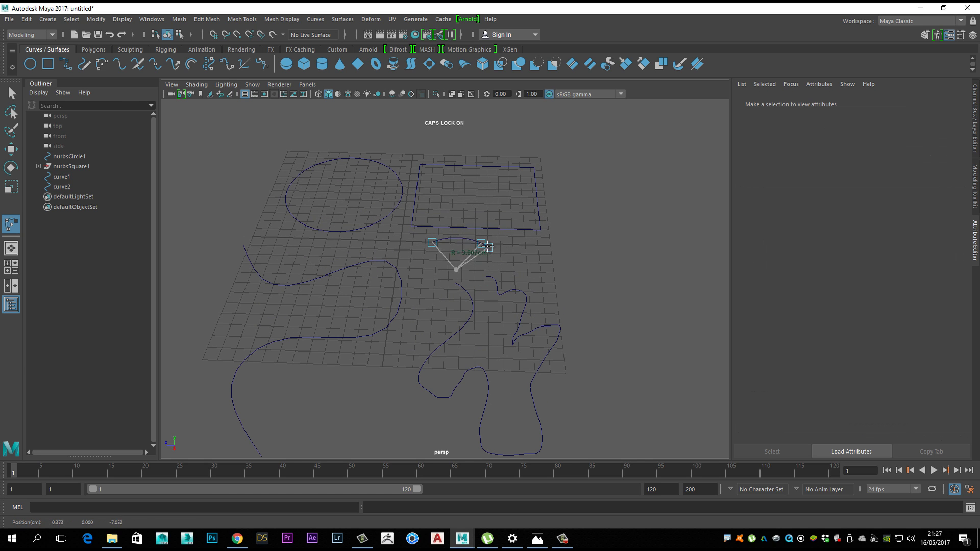
drag(488, 246, 469, 245)
mouse_move(480, 242)
mouse_down()
mouse_move(472, 246)
mouse_move(466, 231)
mouse_move(493, 231)
mouse_move(490, 253)
mouse_up()
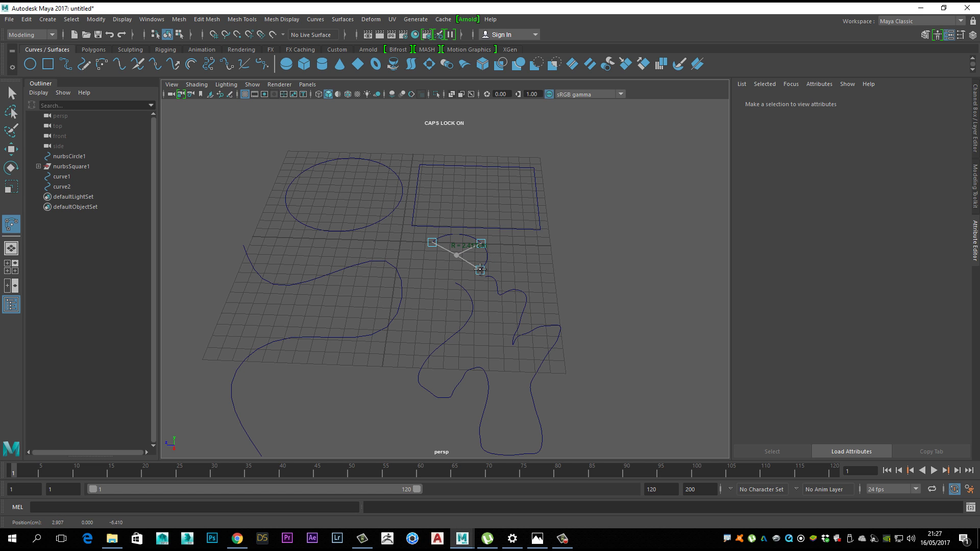
drag(480, 270, 489, 313)
Rotate the three-point arc so its two open ends sit roughly level facing the freehand curve, and clear the selection
key(w)
key(e)
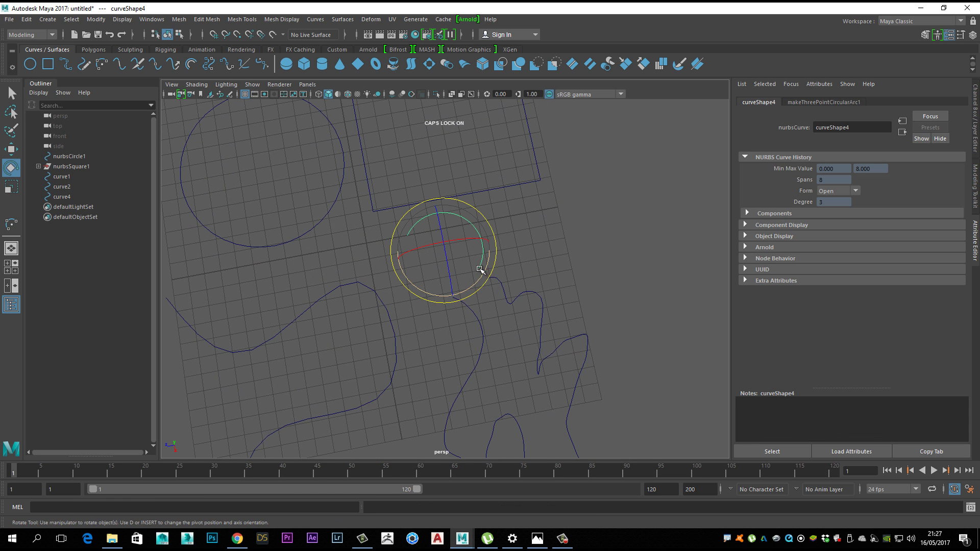
drag(482, 271, 497, 245)
click(555, 270)
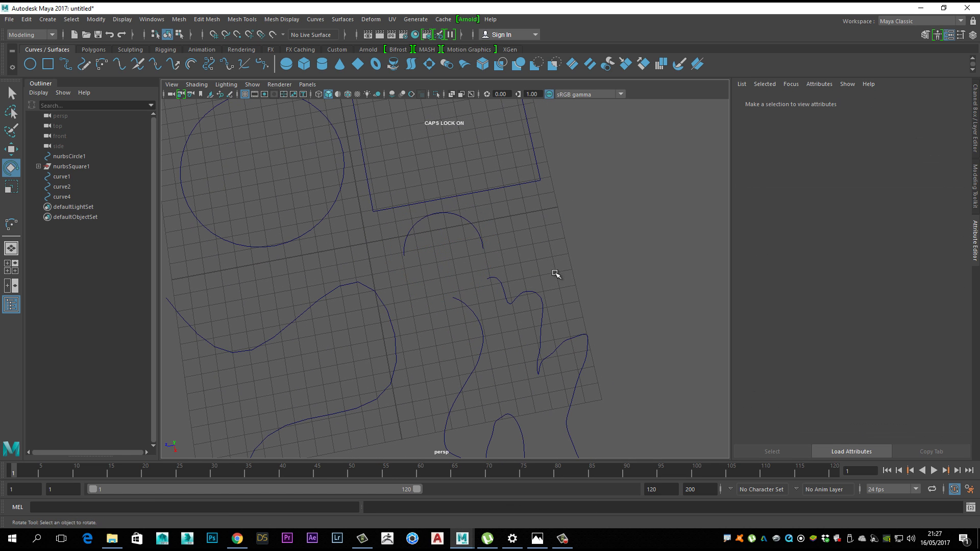
scroll(557, 278, down, 4)
alt+drag(565, 311, 275, 212)
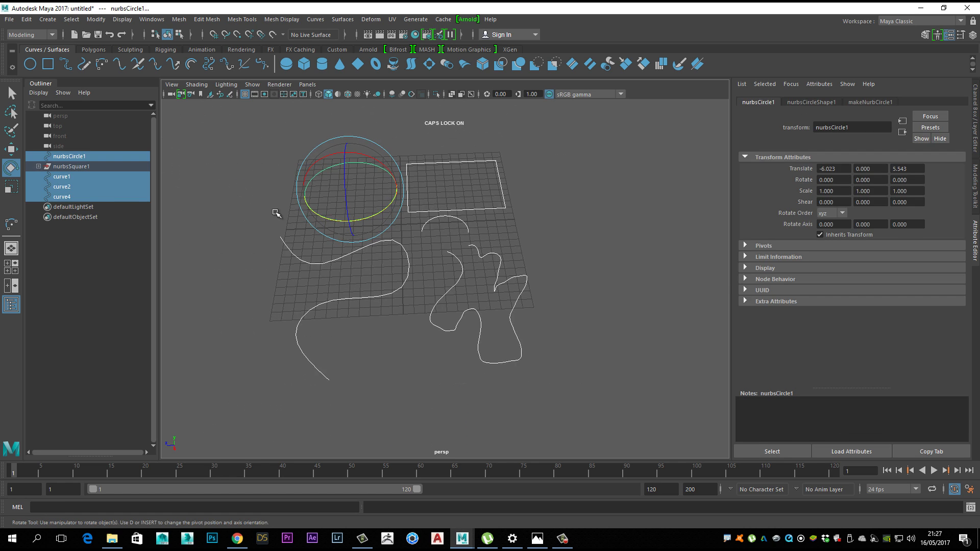
click(263, 290)
alt+drag(264, 291, 263, 287)
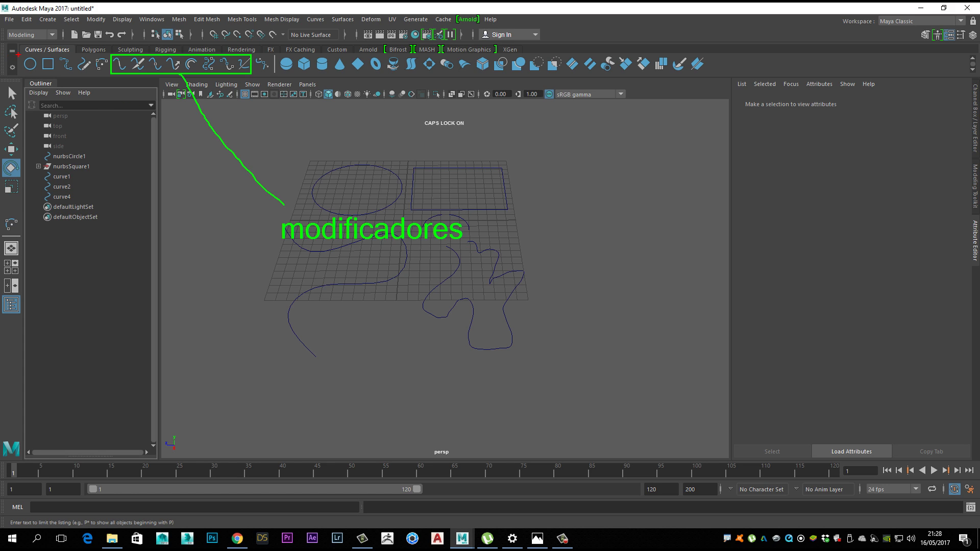
ctrl+drag(21, 55, 111, 73)
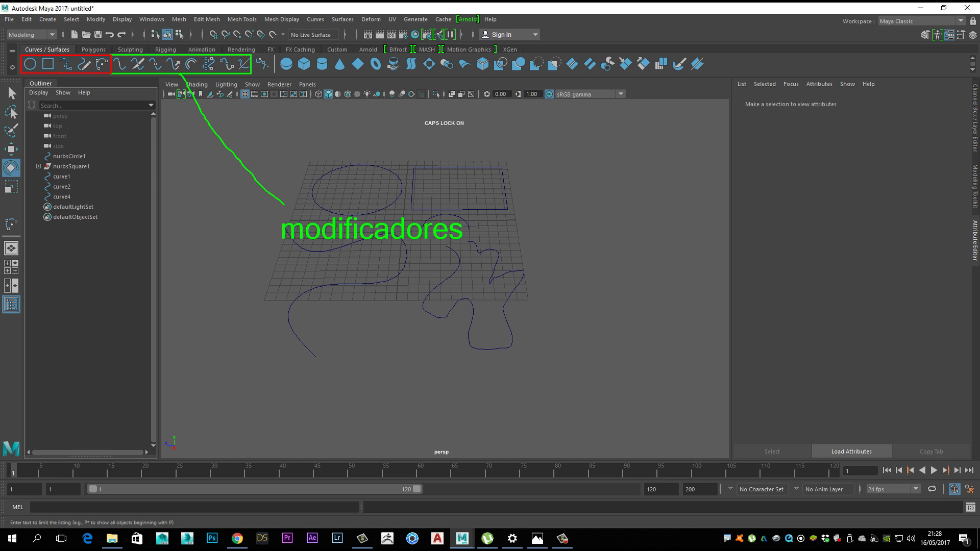
ctrl+drag(254, 55, 275, 73)
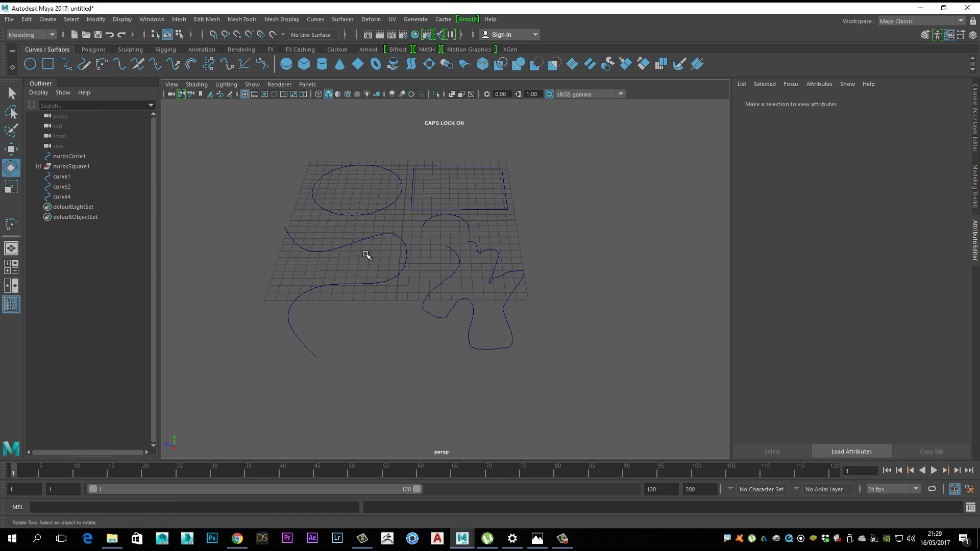
Examine the circle, square, EP curve, freehand curve and arc from several viewing angles
alt+drag(339, 267, 325, 257)
alt+right_drag(325, 257, 434, 259)
alt+middle_drag(389, 246, 393, 269)
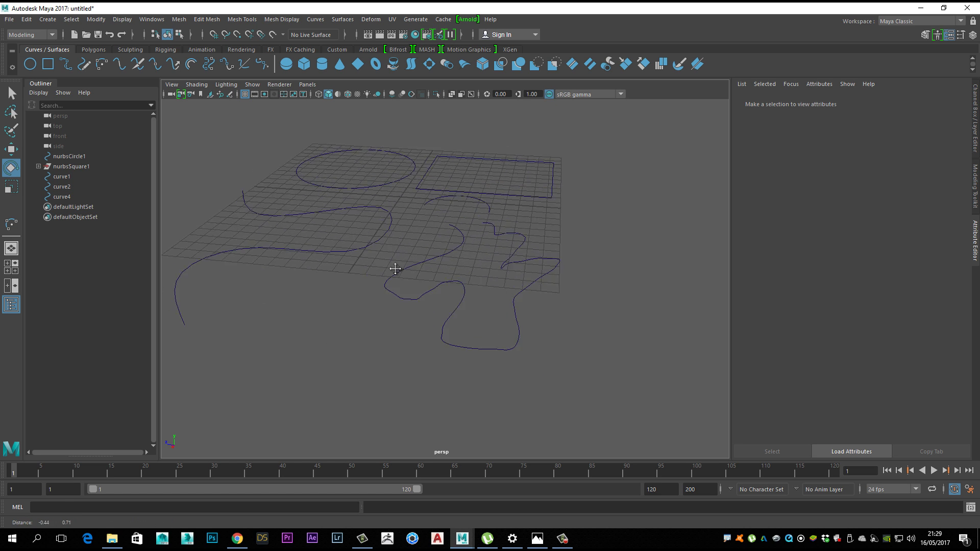
alt+drag(459, 278, 404, 295)
alt+middle_drag(404, 295, 412, 275)
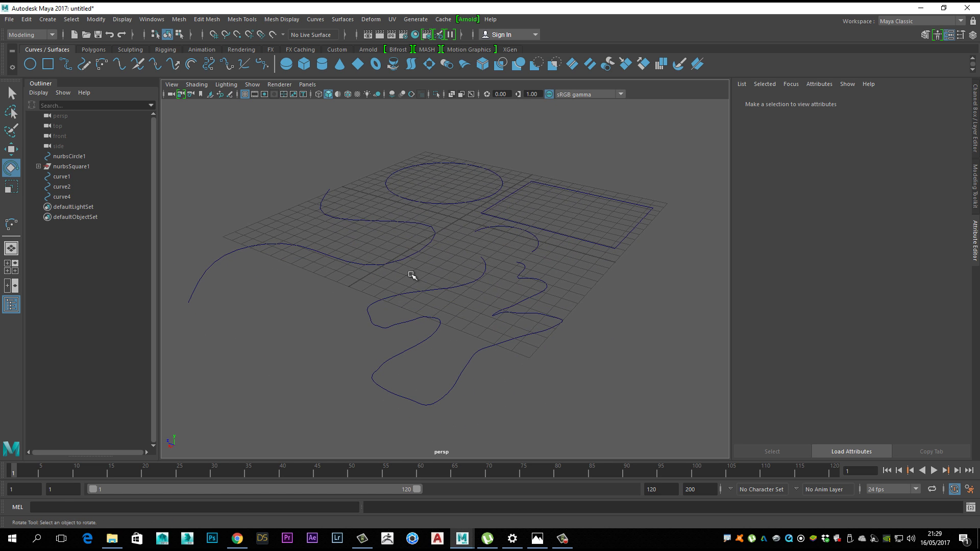
alt+drag(400, 280, 448, 293)
alt+middle_drag(449, 293, 419, 324)
alt+drag(419, 323, 412, 329)
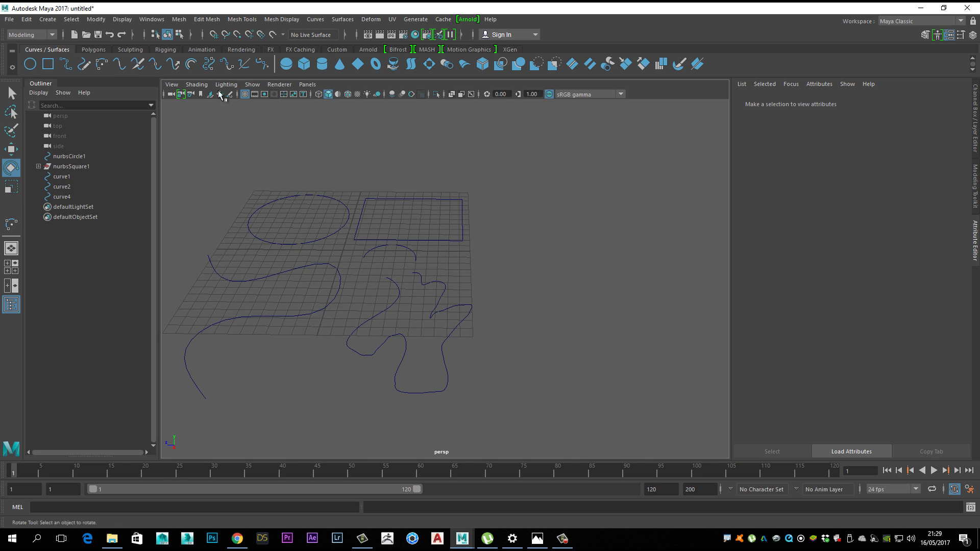
Draw a looping open Bezier curve with seven smooth anchors beside the grid, complete it, and clear the selection
click(261, 66)
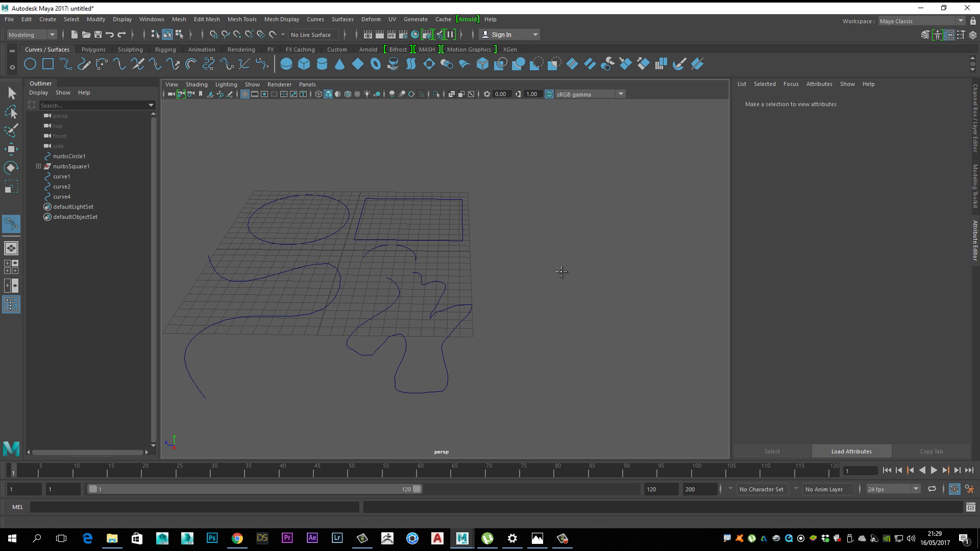
alt+middle_drag(562, 274, 488, 242)
alt+middle_drag(356, 221, 439, 218)
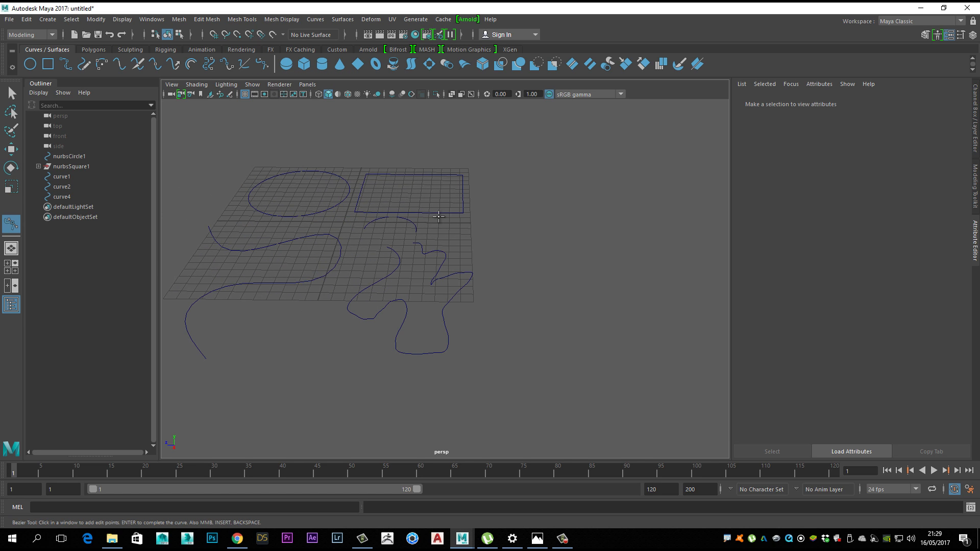
click(493, 174)
mouse_move(491, 238)
mouse_down()
mouse_move(514, 239)
mouse_move(474, 236)
mouse_up()
drag(567, 242, 590, 233)
drag(606, 194, 593, 220)
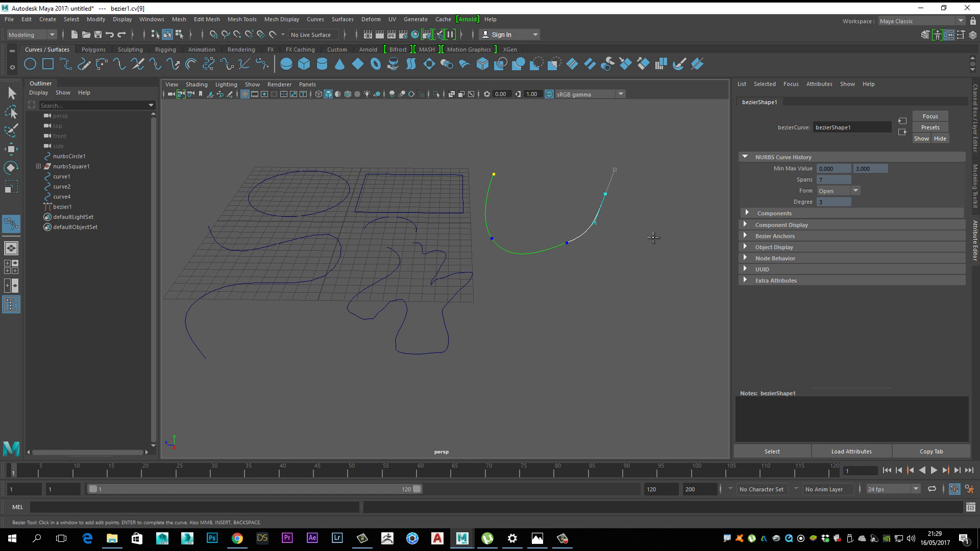
drag(656, 242, 656, 213)
drag(607, 333, 458, 349)
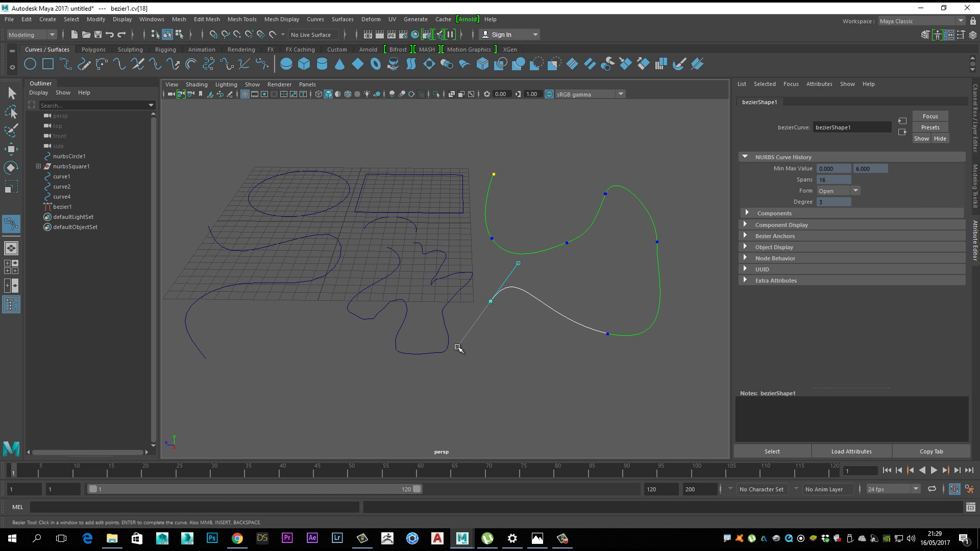
key(w)
mouse_move(535, 372)
alt+mouse_down()
mouse_move(520, 354)
mouse_move(564, 354)
mouse_move(531, 363)
alt+mouse_up()
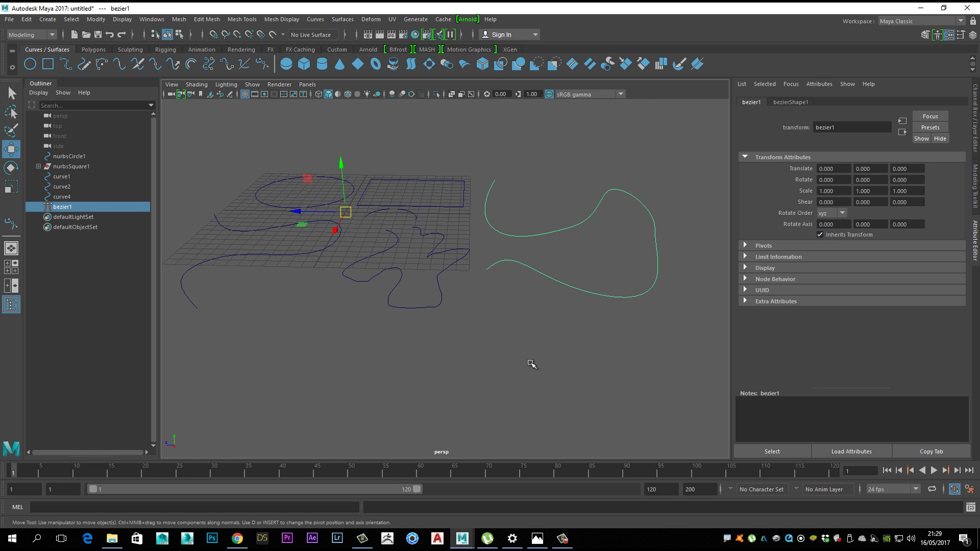
click(283, 136)
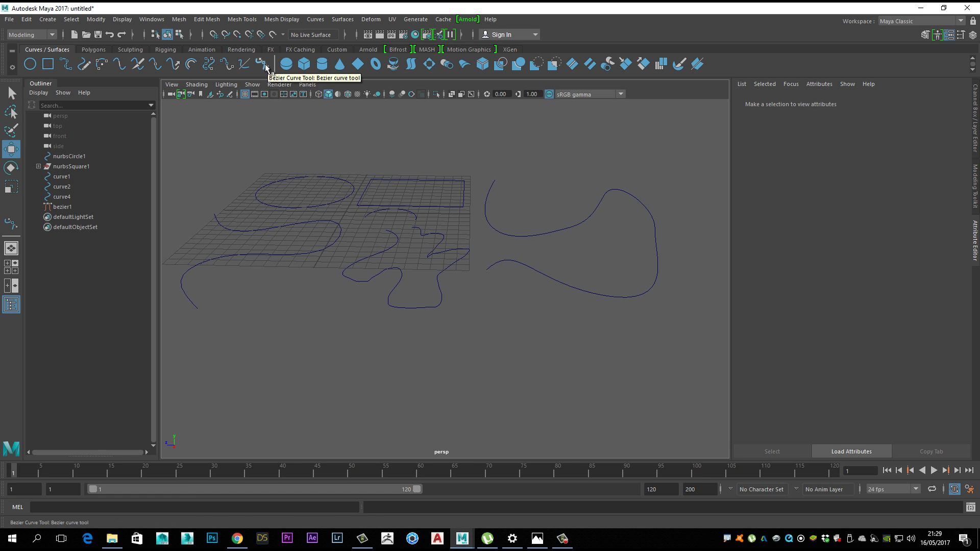
Select all the drawn curves to review them together, and reduce the selection to the NURBS circle alone
scroll(350, 153, up, 1)
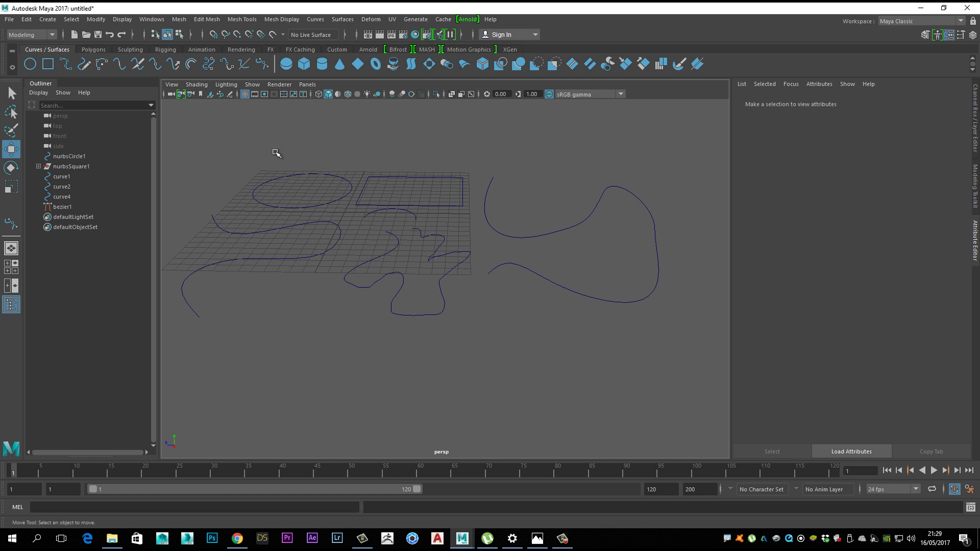
drag(275, 153, 590, 343)
scroll(562, 352, up, 2)
mouse_move(530, 360)
alt+mouse_down()
mouse_move(515, 356)
mouse_move(563, 367)
mouse_move(509, 362)
mouse_move(528, 371)
alt+mouse_up()
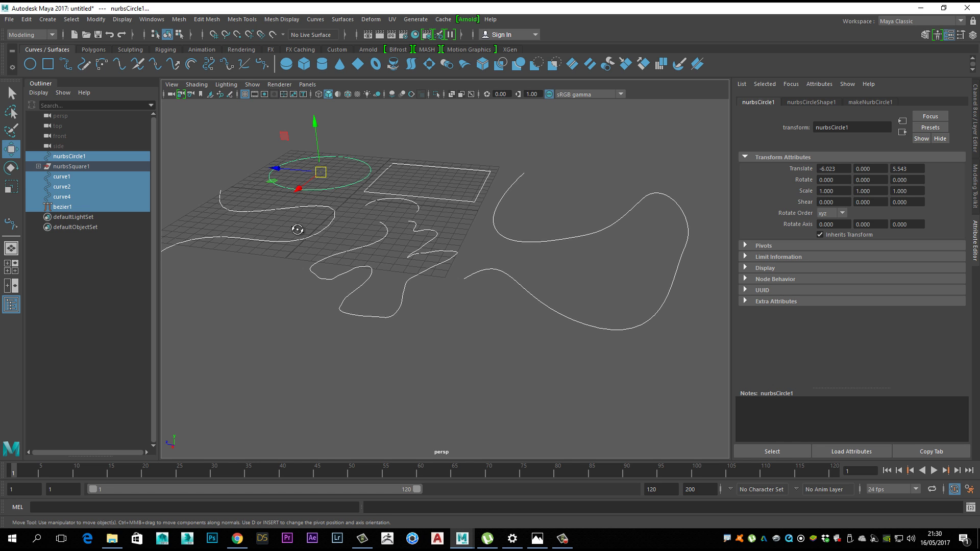
alt+drag(297, 229, 315, 231)
alt+middle_drag(274, 273, 305, 300)
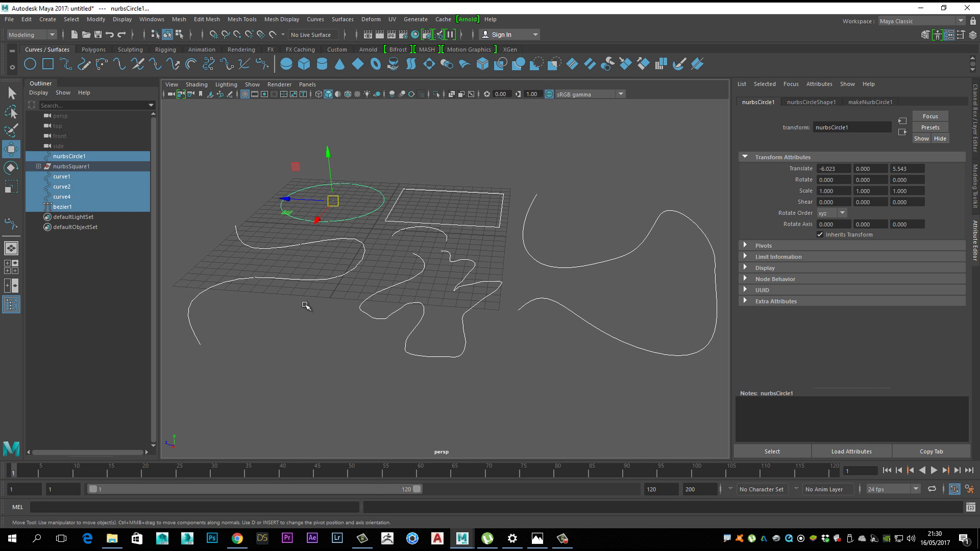
click(306, 305)
click(333, 220)
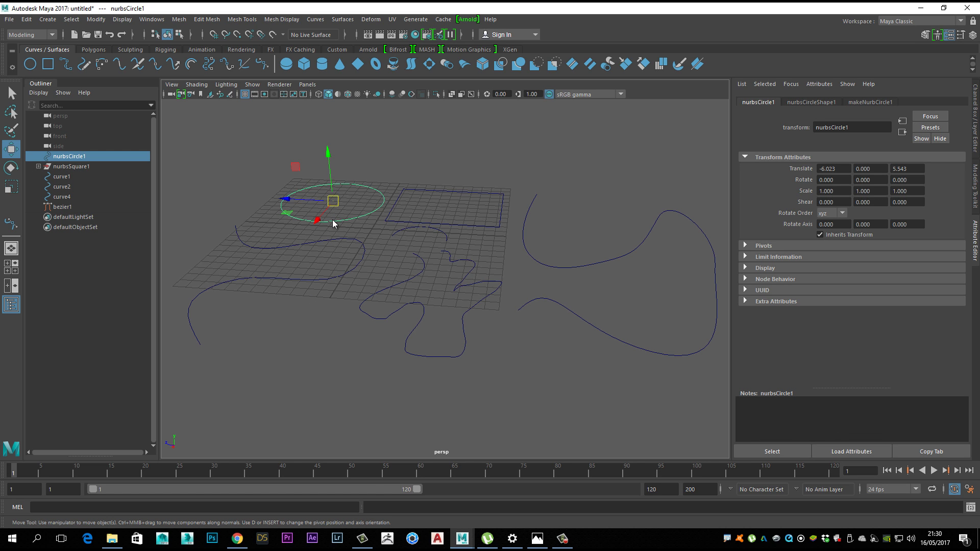
Show the NURBS circle's edit points, try shifting two of them vertically one after the other, and undo each move
right_click(334, 222)
right_drag(332, 221, 338, 248)
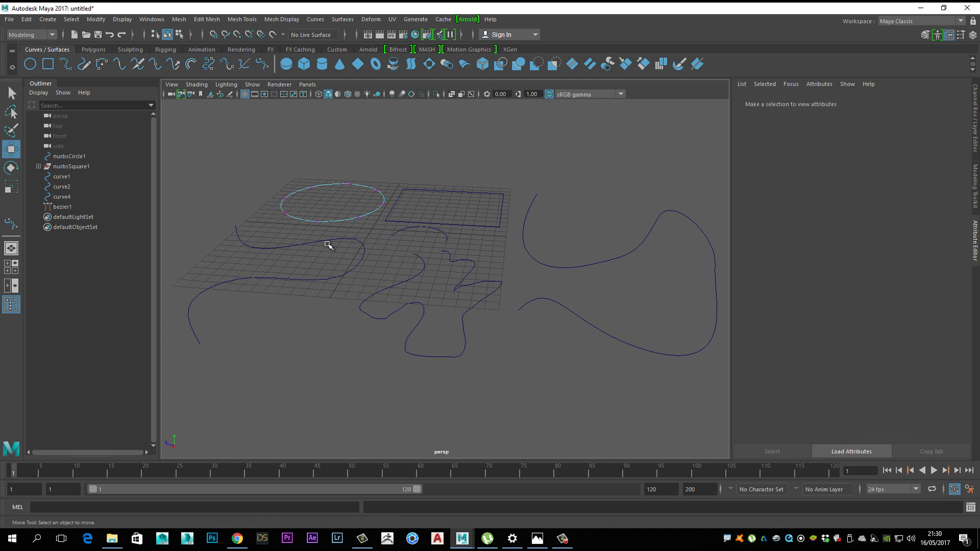
alt+drag(328, 243, 301, 145)
click(302, 221)
key(ctrl+z)
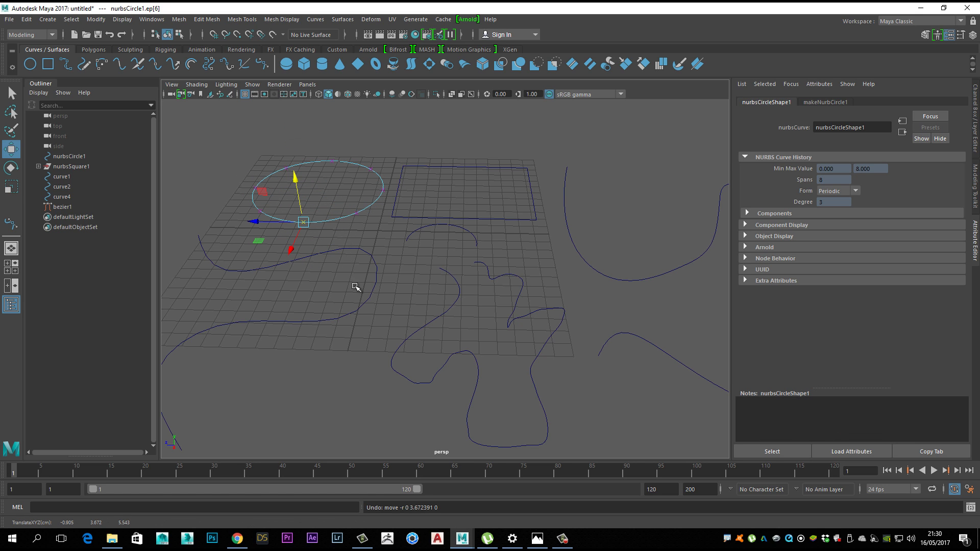
click(357, 214)
drag(355, 193, 354, 224)
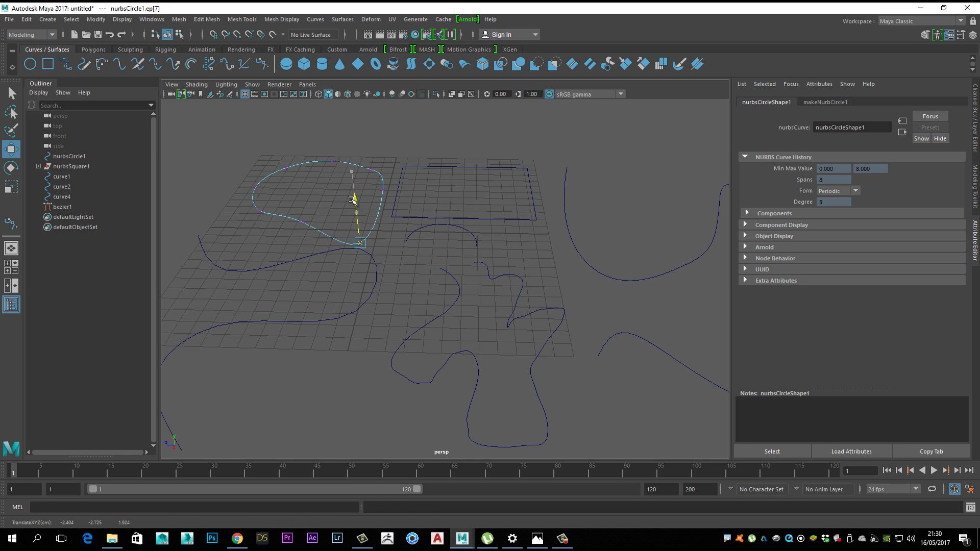
key(ctrl+z)
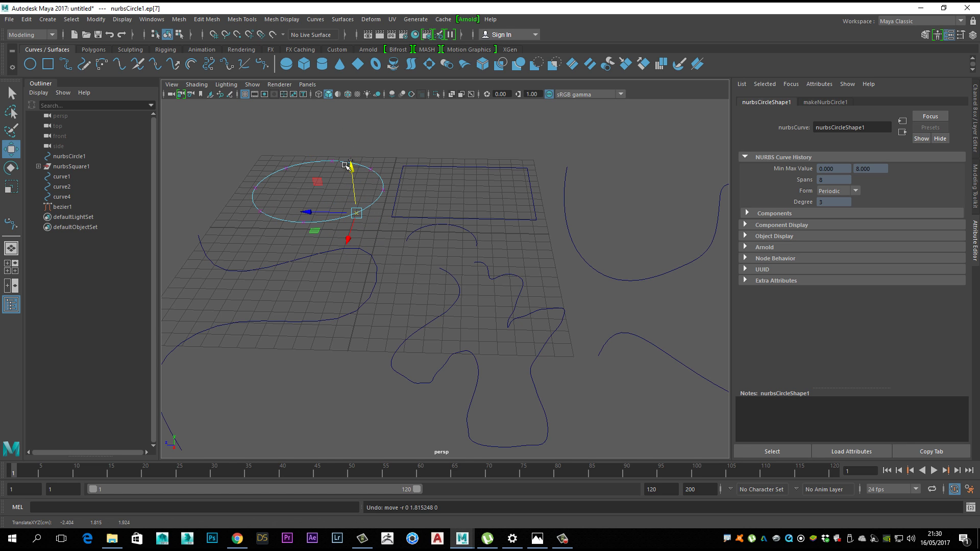
Show the EP curve's edit points and raise the one at its large bend vertically off the grid
click(369, 254)
right_click(369, 255)
right_drag(369, 255, 368, 279)
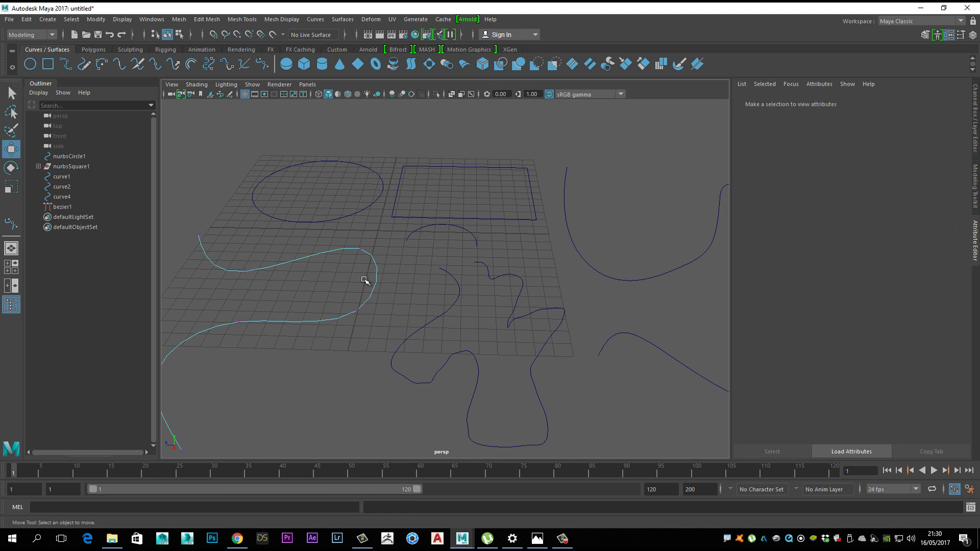
click(356, 310)
alt+drag(354, 345, 325, 149)
alt+drag(352, 266, 420, 287)
Show the freehand curve's edit points, return it to object mode, and display its control vertices instead
click(492, 269)
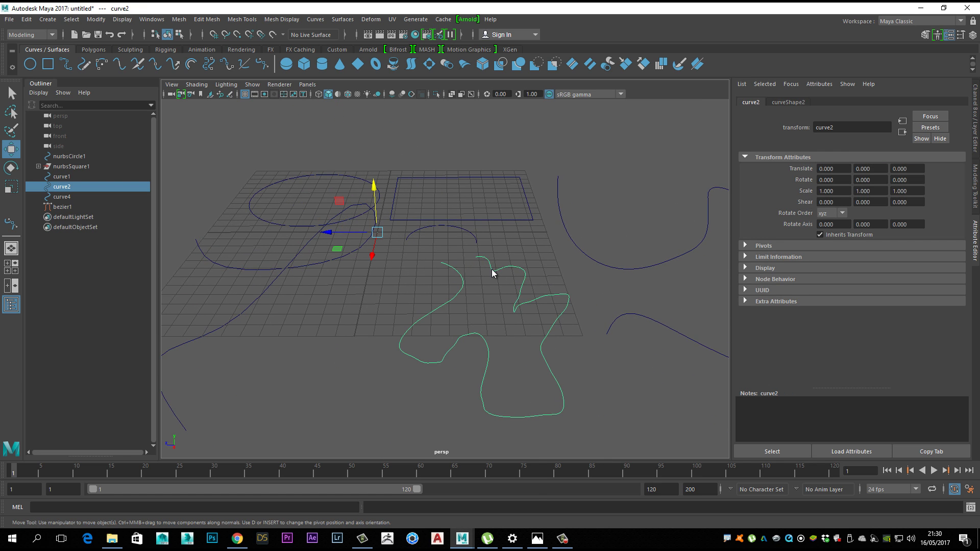
right_drag(492, 269, 490, 297)
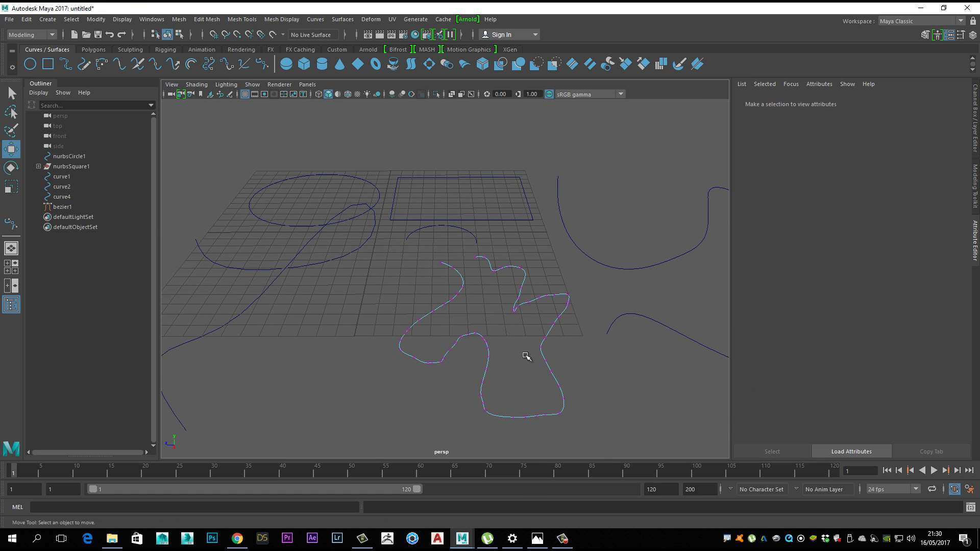
alt+drag(581, 418, 534, 380)
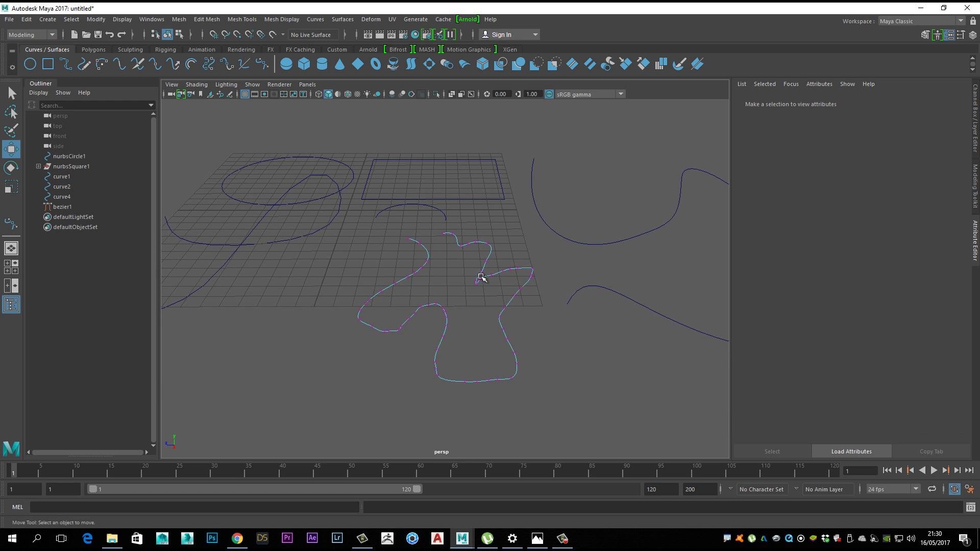
right_drag(471, 246, 498, 232)
alt+drag(498, 231, 366, 292)
right_drag(394, 277, 346, 277)
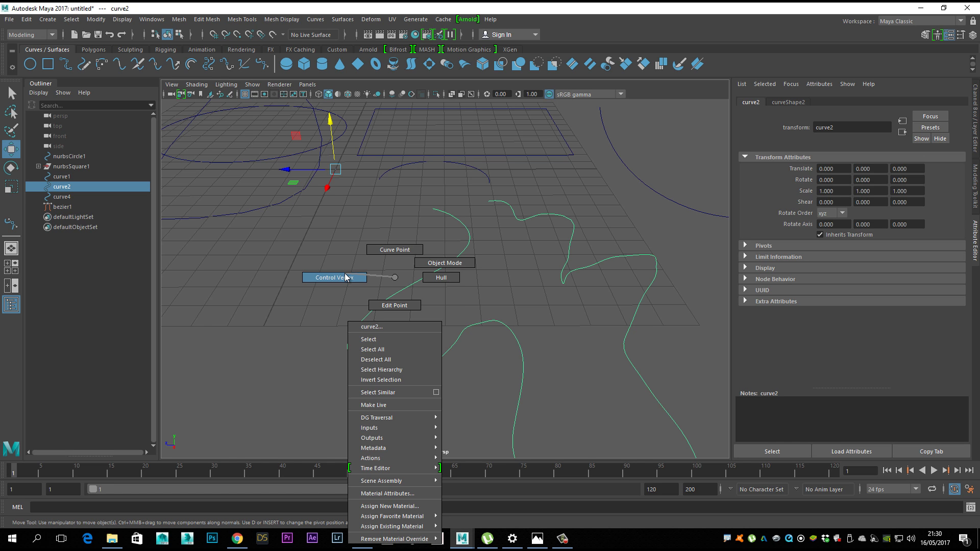
right_drag(345, 274, 345, 274)
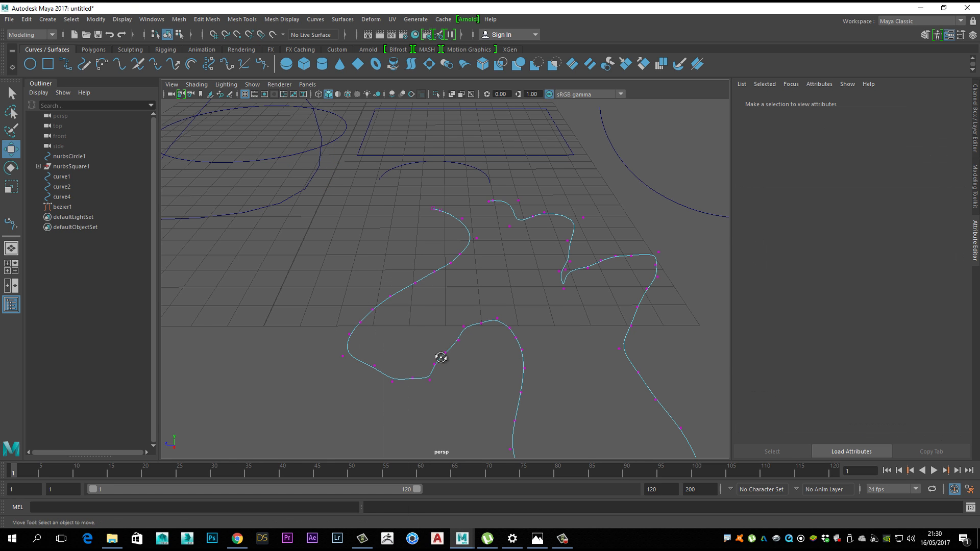
scroll(442, 363, up, 8)
scroll(469, 373, up, 2)
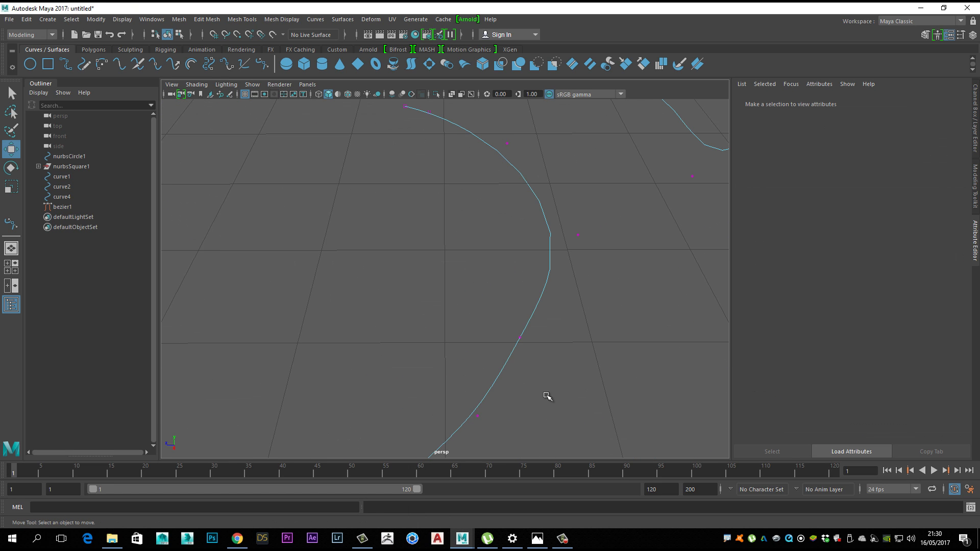
Pull two control vertices near the freehand curve's inner end sideways along Z to make its smooth bend wavy
drag(474, 320, 644, 393)
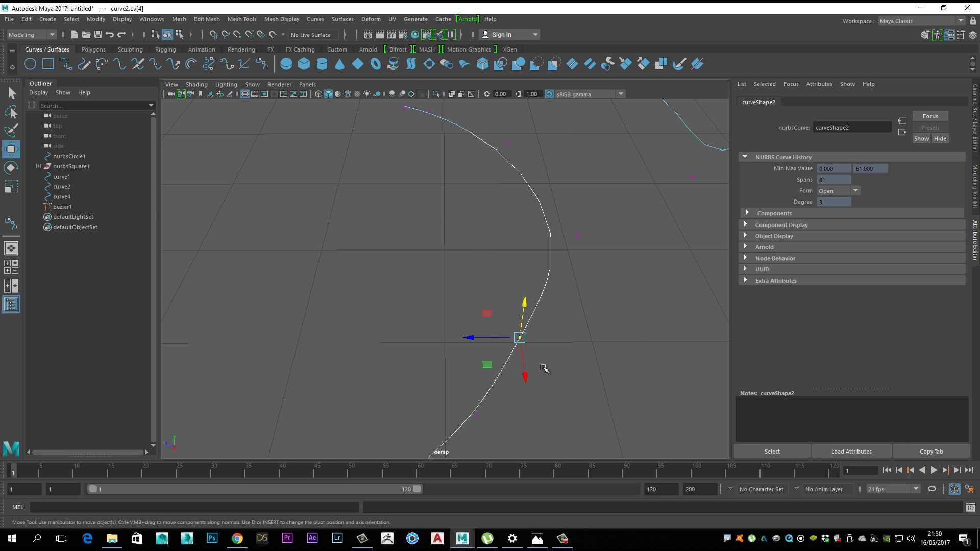
drag(480, 337, 284, 324)
scroll(303, 334, down, 4)
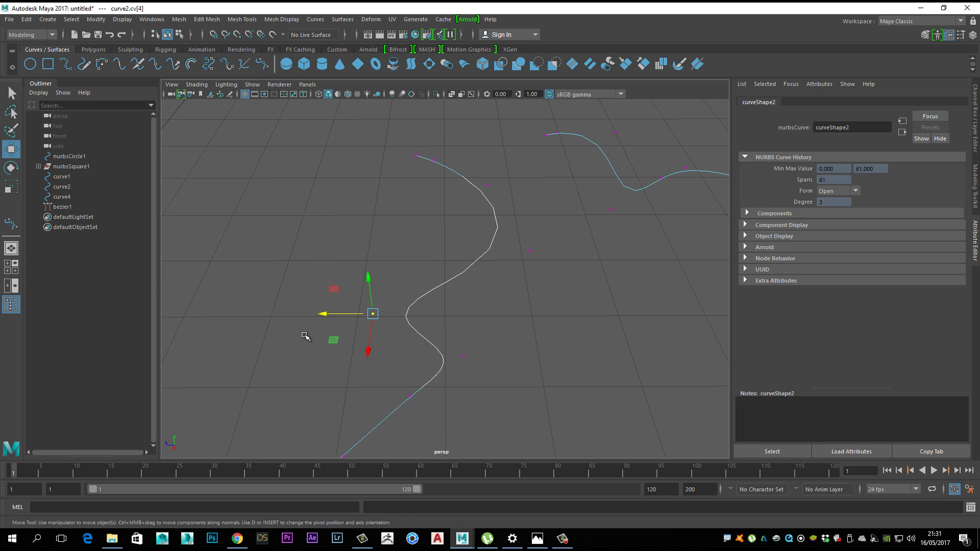
alt+middle_drag(495, 411, 505, 325)
click(464, 254)
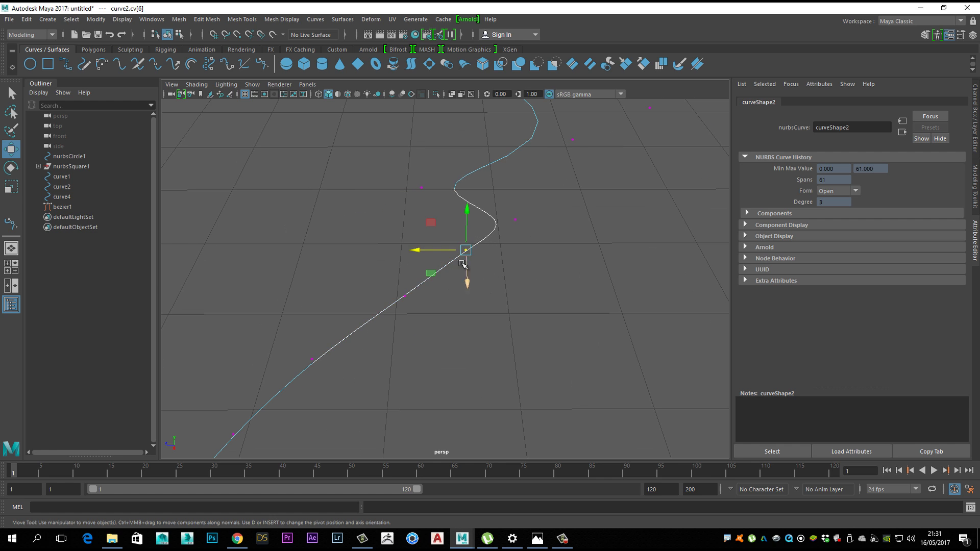
drag(443, 250, 317, 246)
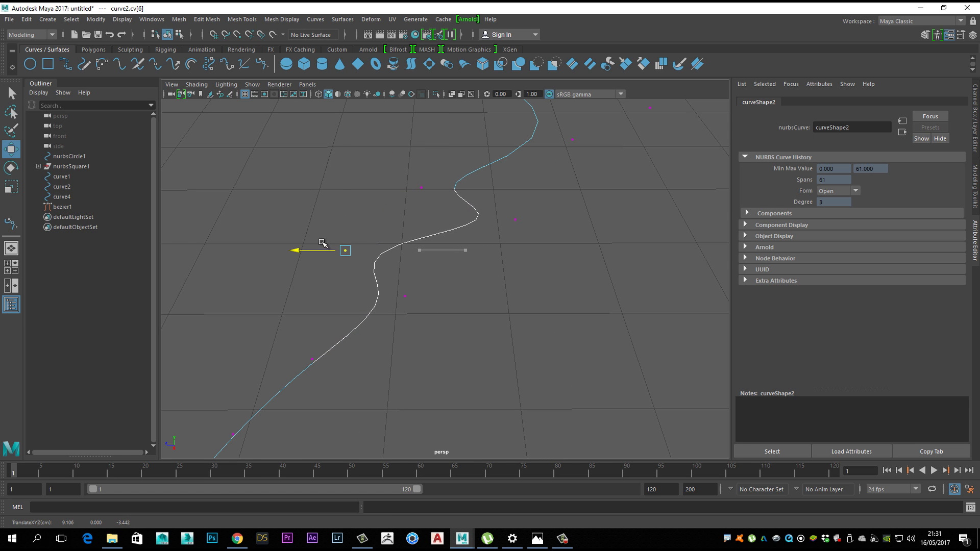
Move further control vertices along the same stretch of the freehand curve to extend the wave into a pointed lobe
alt+middle_drag(472, 335, 518, 302)
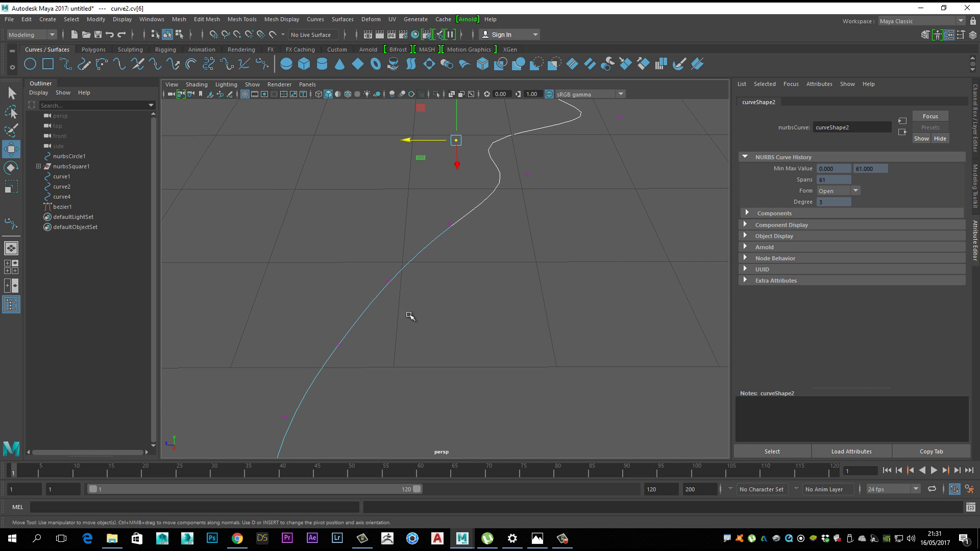
drag(426, 304, 455, 322)
drag(353, 309, 491, 342)
drag(414, 200, 397, 219)
alt+drag(516, 331, 356, 218)
middle_drag(377, 270, 320, 253)
drag(398, 184, 426, 209)
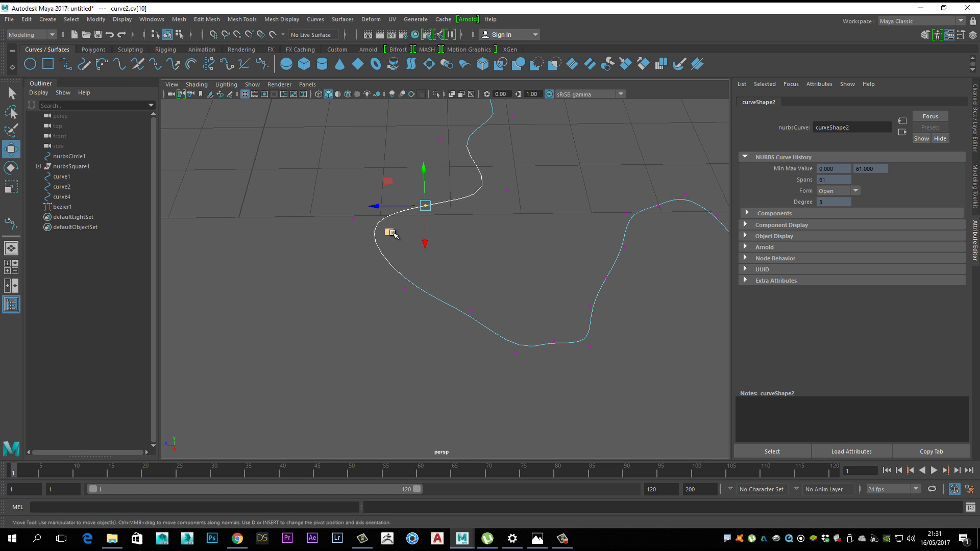
middle_drag(393, 234, 480, 290)
alt+drag(506, 302, 540, 293)
scroll(540, 293, down, 5)
mouse_move(539, 293)
alt+middle_down()
mouse_move(506, 335)
mouse_move(476, 342)
alt+middle_up()
alt+middle_drag(500, 247, 493, 259)
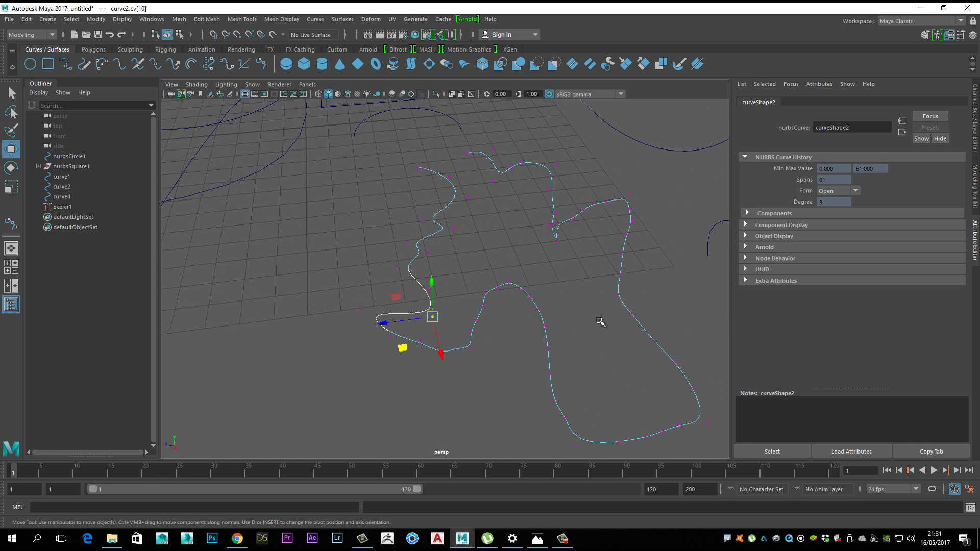
Pick a curve point near the inner end of the freehand curve in Curve Point mode, and return to object mode
right_drag(439, 233, 436, 192)
click(443, 210)
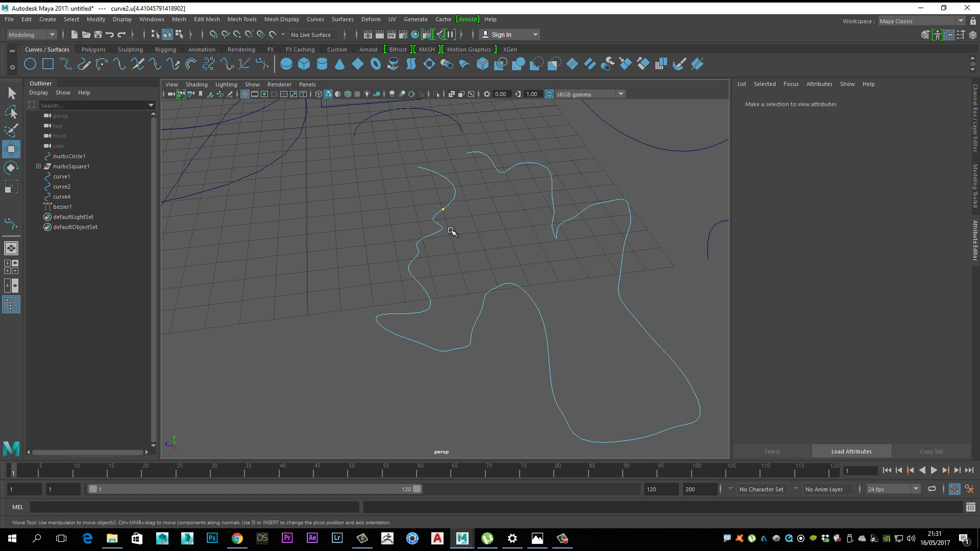
right_drag(442, 210, 462, 203)
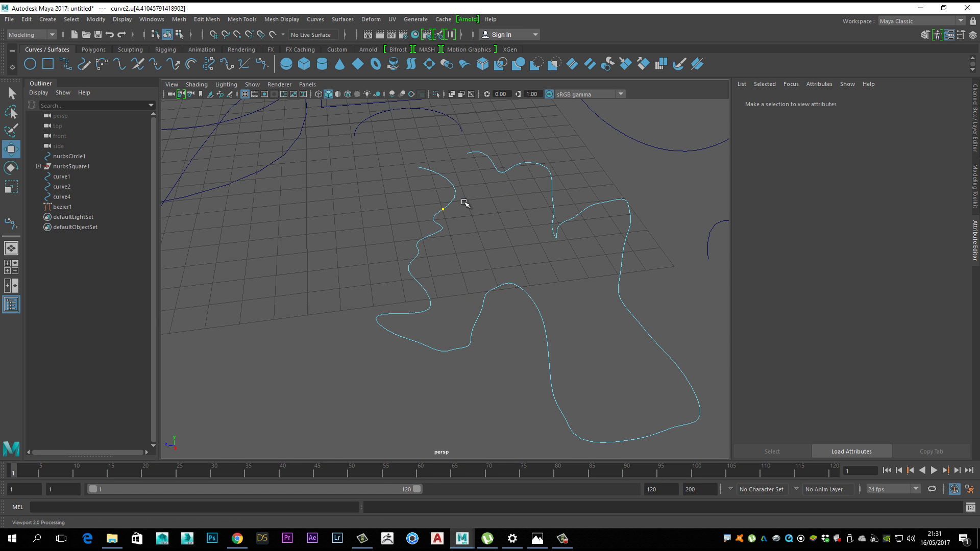
Select the Bezier curve beside the grid and display its control vertices with their tangent handles
scroll(481, 280, down, 4)
alt+drag(474, 276, 513, 286)
alt+middle_drag(513, 287, 531, 284)
drag(538, 222, 510, 305)
mouse_move(494, 312)
alt+middle_down()
mouse_move(545, 300)
mouse_move(502, 307)
alt+middle_up()
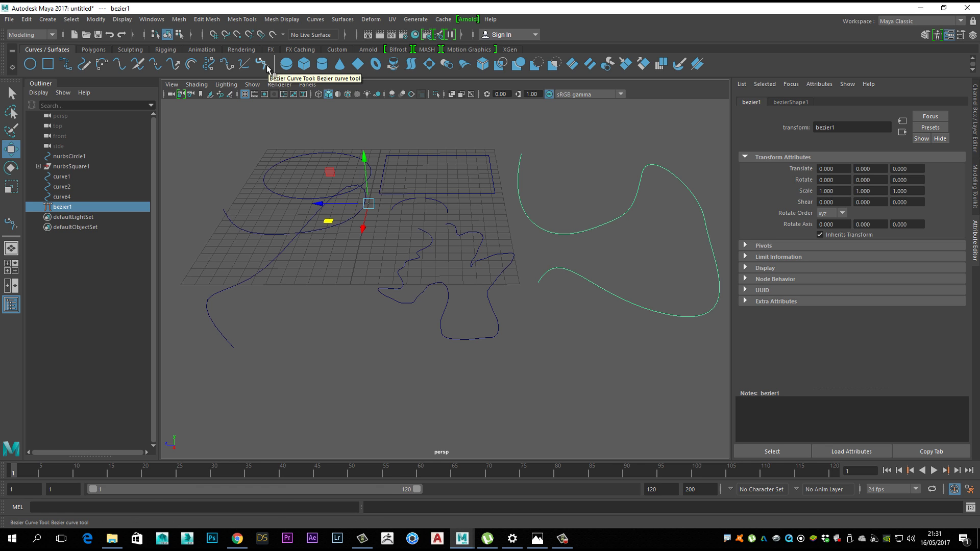
alt+middle_drag(612, 375, 551, 308)
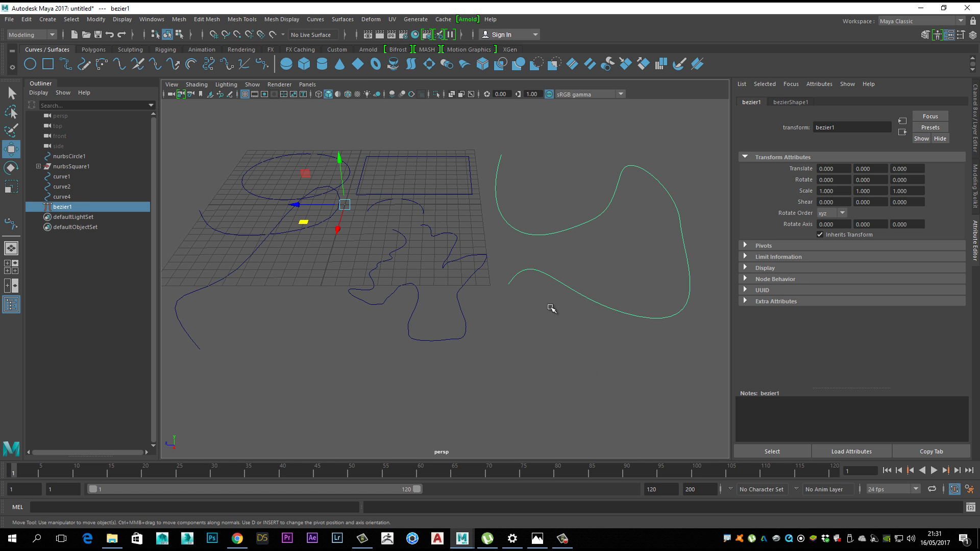
right_click(543, 236)
click(500, 234)
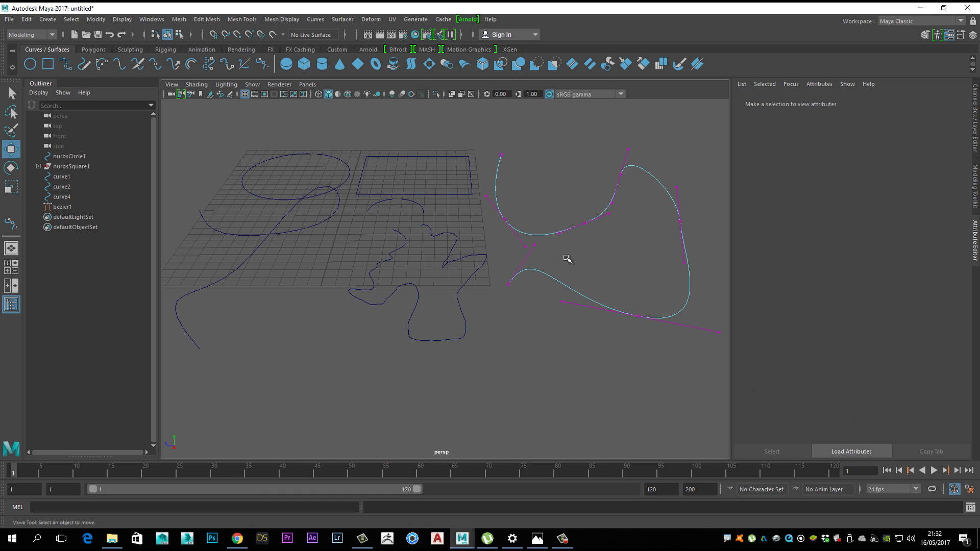
right_click(564, 235)
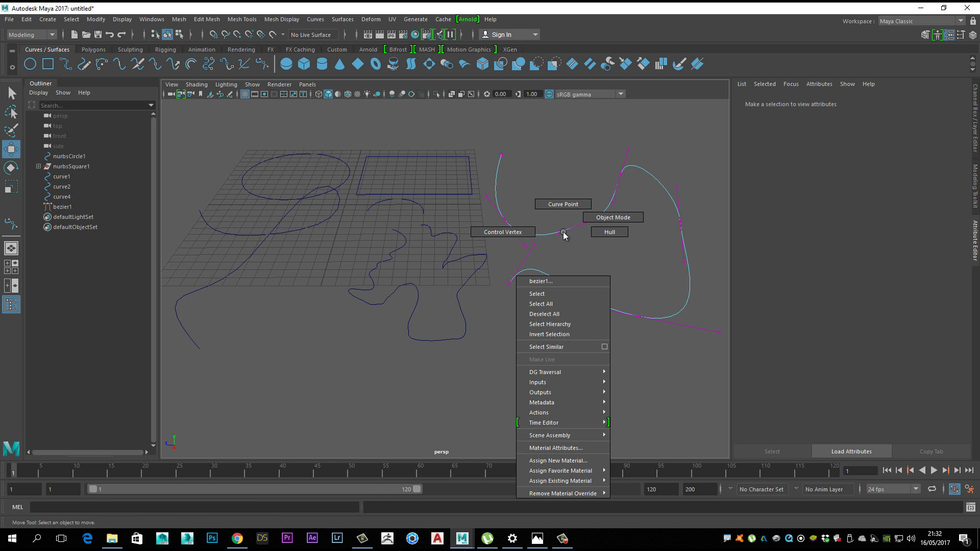
click(507, 232)
alt+drag(555, 319, 449, 308)
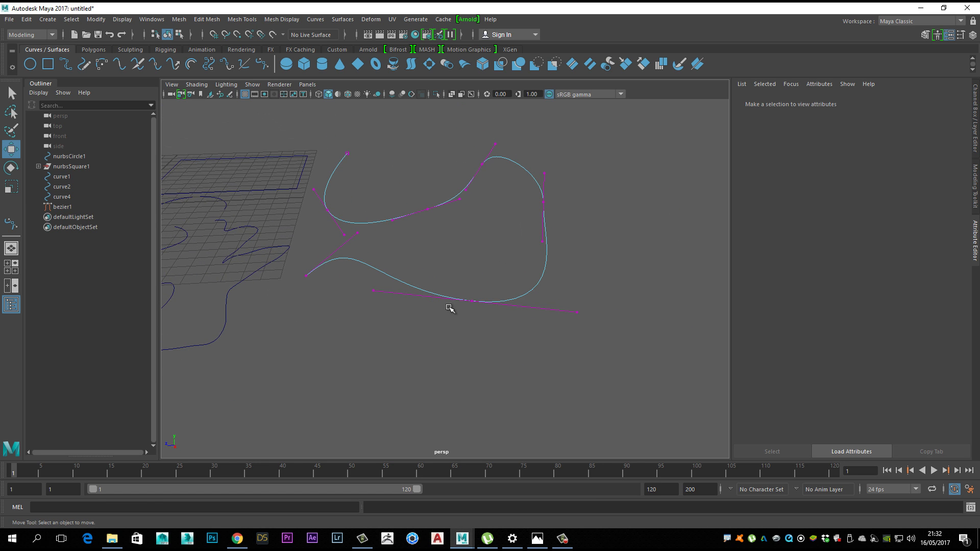
Try raising the anchor on the Bezier curve's lower bend vertically, and undo the move
drag(436, 269, 486, 316)
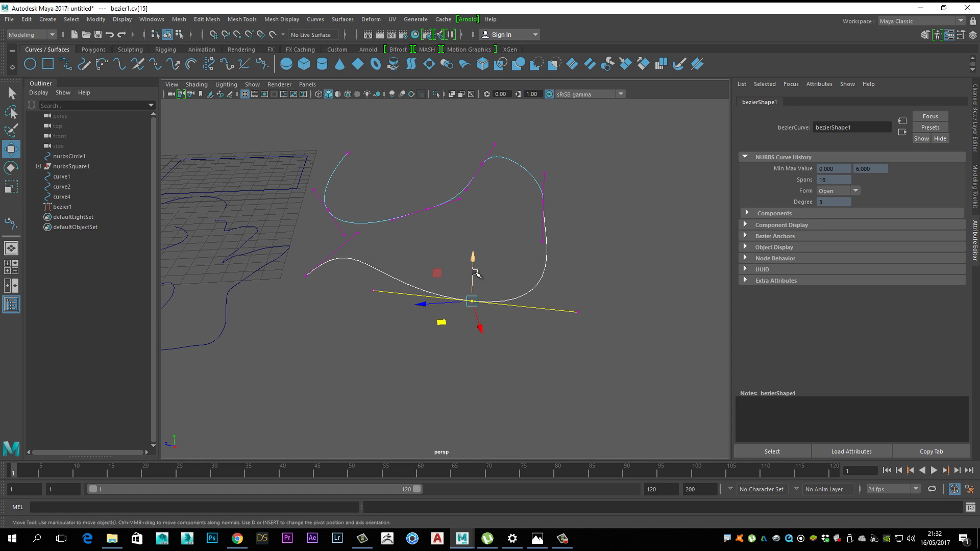
mouse_move(475, 273)
mouse_down()
mouse_move(475, 236)
mouse_move(476, 284)
mouse_up()
key(ctrl+z)
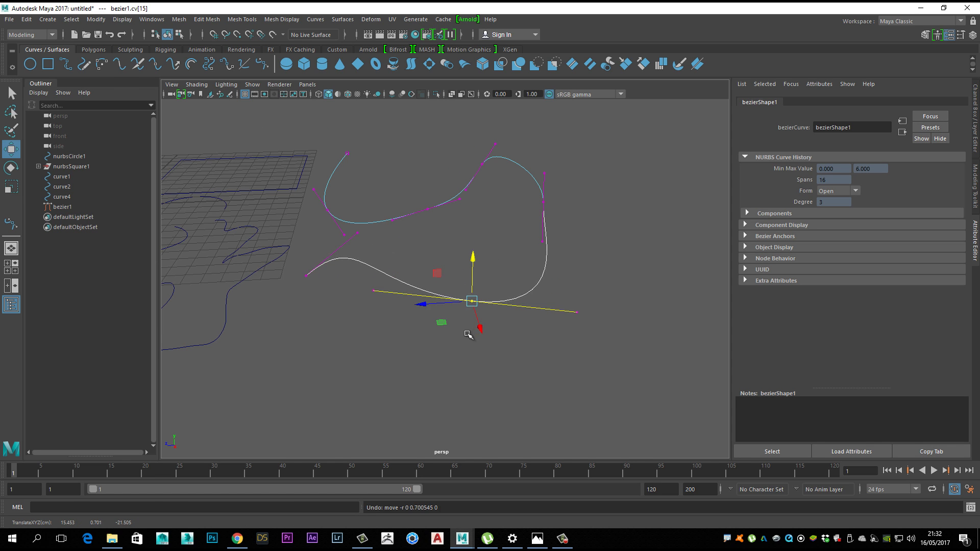
Swing one tangent handle of the Bezier curve's lower anchor within the ground plane to tilt and tighten the bend
alt+drag(467, 334, 430, 413)
drag(366, 370, 385, 393)
alt+middle_drag(381, 434, 402, 386)
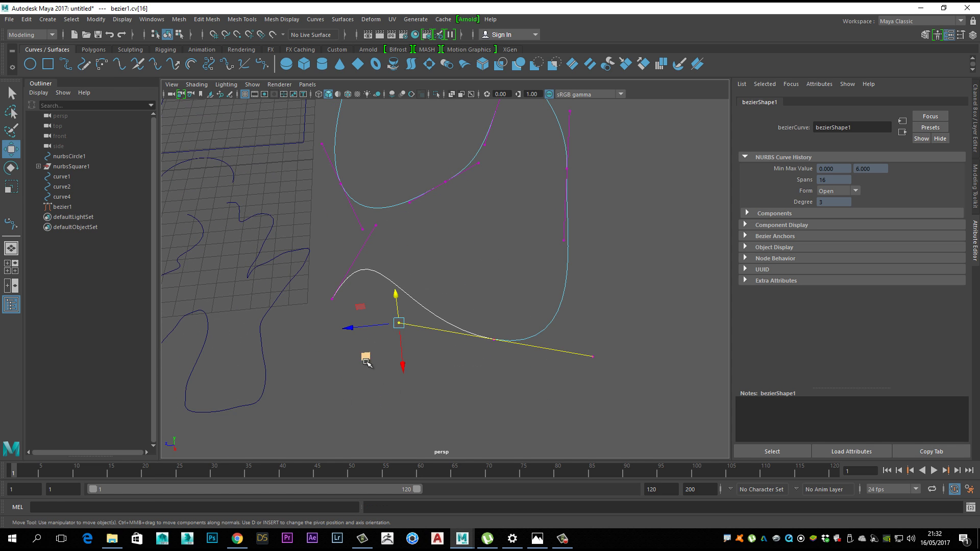
drag(366, 359, 425, 387)
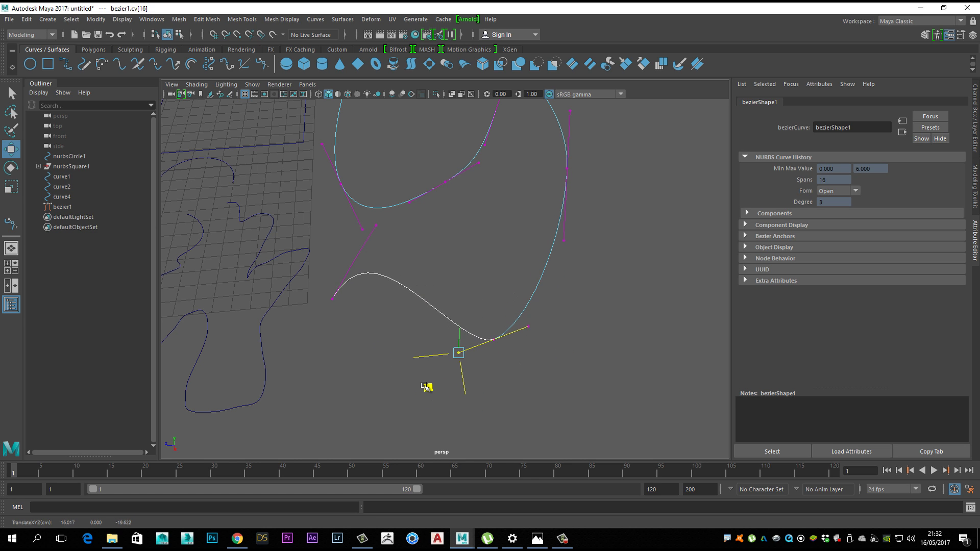
Move the Bezier curve's lower anchor outward and pull its tangent handle onto it to form a sharp corner
click(492, 338)
drag(494, 340, 582, 340)
click(614, 319)
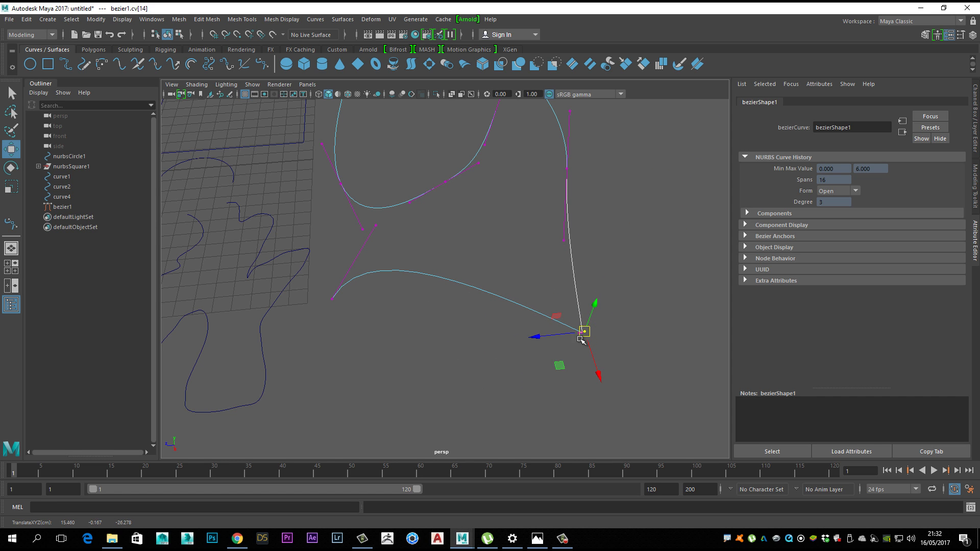
Pull the outer side anchor's near tangent handle in close to it, and reposition the upper anchor's outer handle to round the bend
click(518, 373)
mouse_move(520, 376)
alt+mouse_down()
mouse_move(496, 363)
mouse_move(602, 261)
mouse_move(580, 274)
mouse_move(595, 315)
alt+mouse_up()
drag(625, 247, 555, 284)
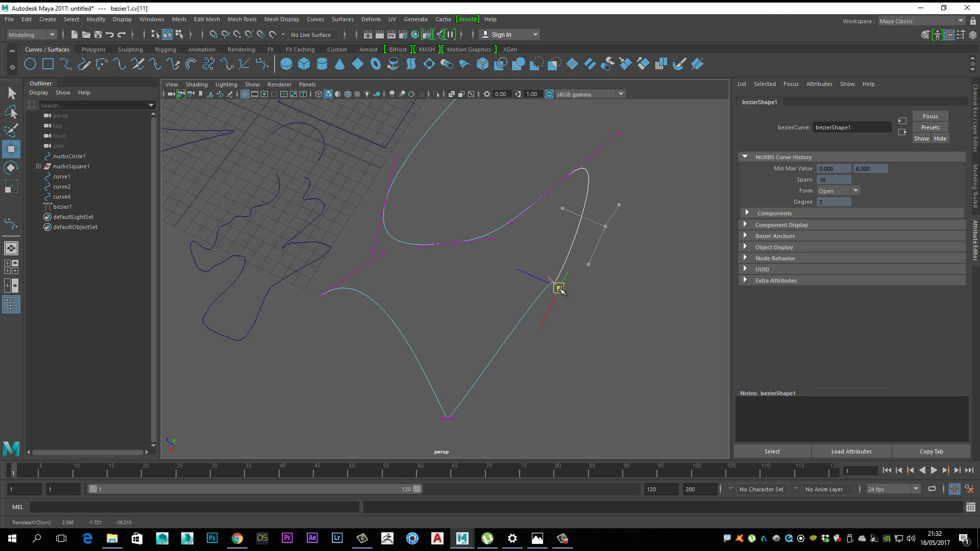
click(586, 354)
alt+drag(560, 354, 474, 286)
drag(498, 153, 564, 212)
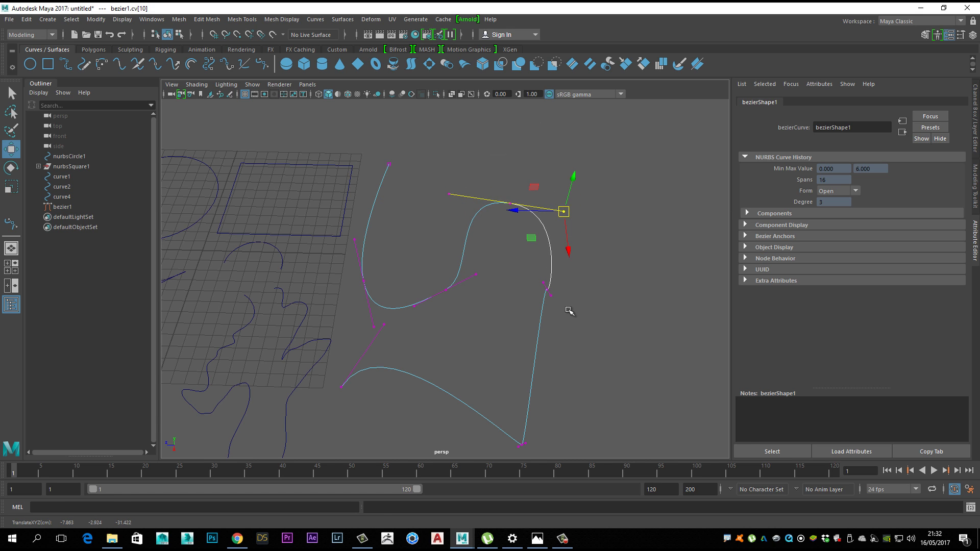
Extend the outer side anchor's lower tangent handle toward the sharp corner to smooth that side, and clear the selection
scroll(570, 311, up, 4)
drag(614, 285, 612, 340)
click(640, 334)
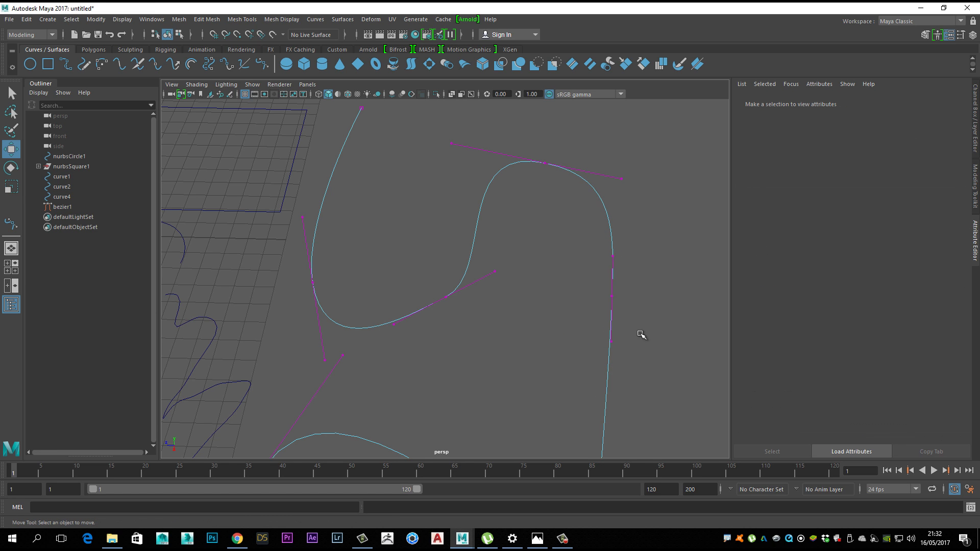
Move the Bezier curve's inner anchor lower and shorten its tangent handle to tighten the corner, and clear the selection
scroll(429, 323, up, 3)
click(446, 301)
drag(446, 301, 428, 337)
drag(475, 276, 449, 327)
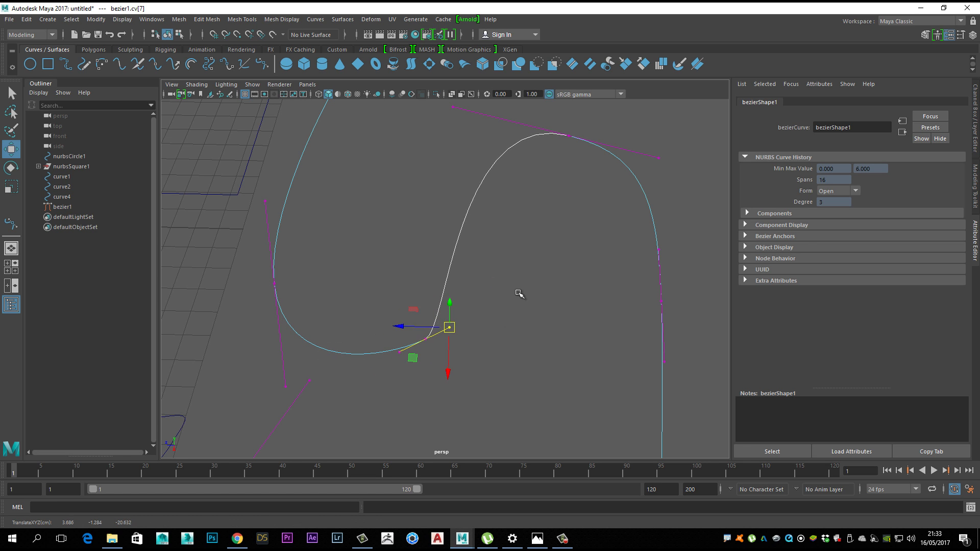
click(518, 294)
scroll(514, 301, down, 5)
alt+drag(504, 313, 515, 297)
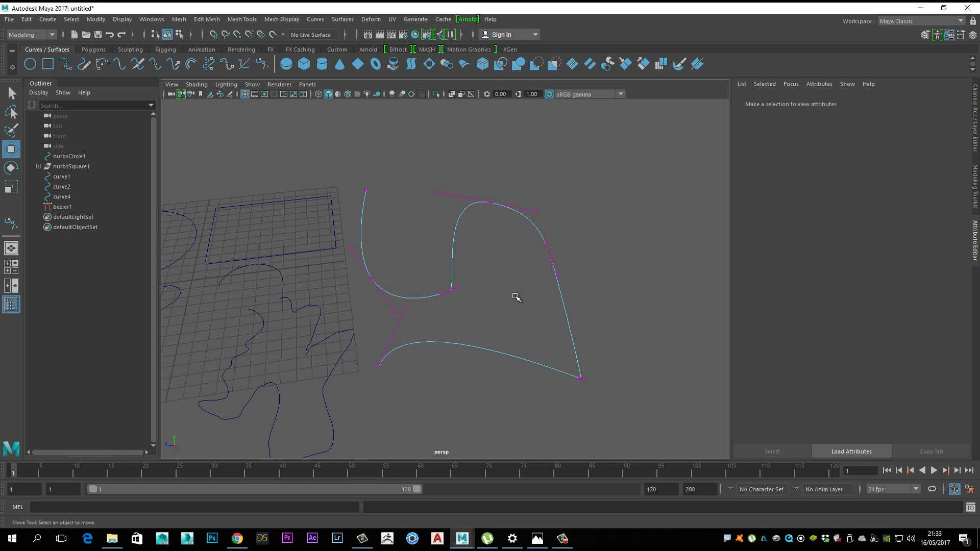
Finish adjusting the upper anchor's tangent handle, return the Bezier curve to object mode and clear the selection
alt+drag(503, 263, 463, 214)
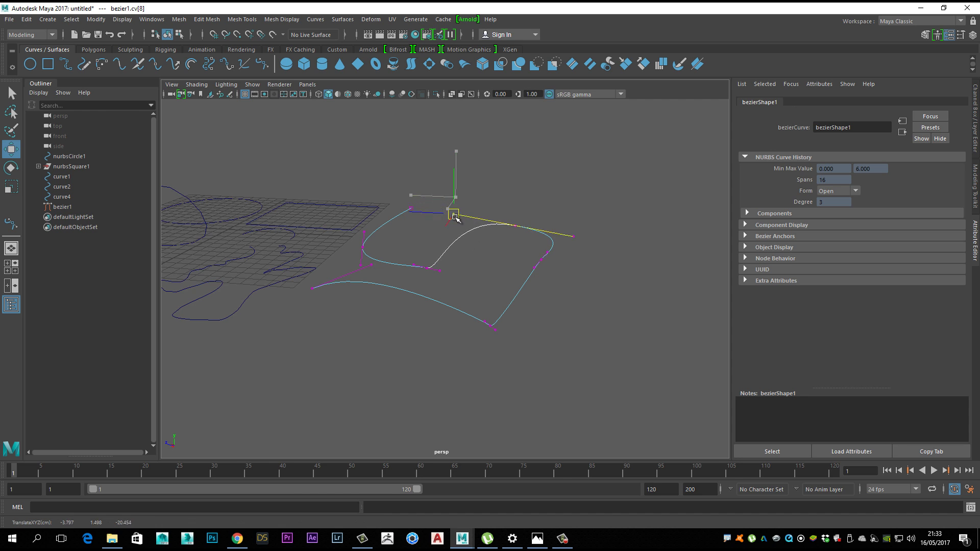
alt+drag(485, 271, 478, 306)
right_drag(467, 234, 515, 220)
click(575, 347)
alt+drag(531, 376, 590, 370)
drag(673, 398, 344, 350)
click(343, 354)
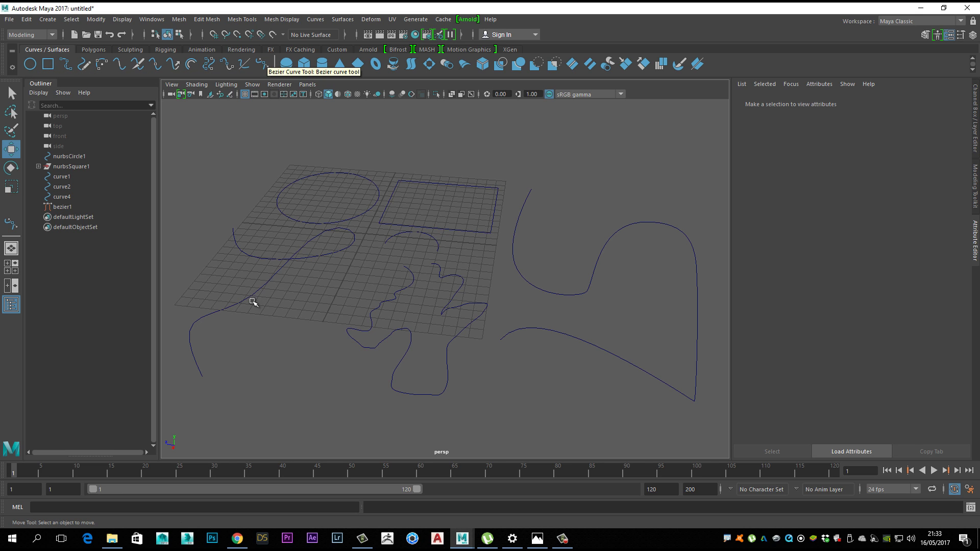
drag(317, 184, 447, 198)
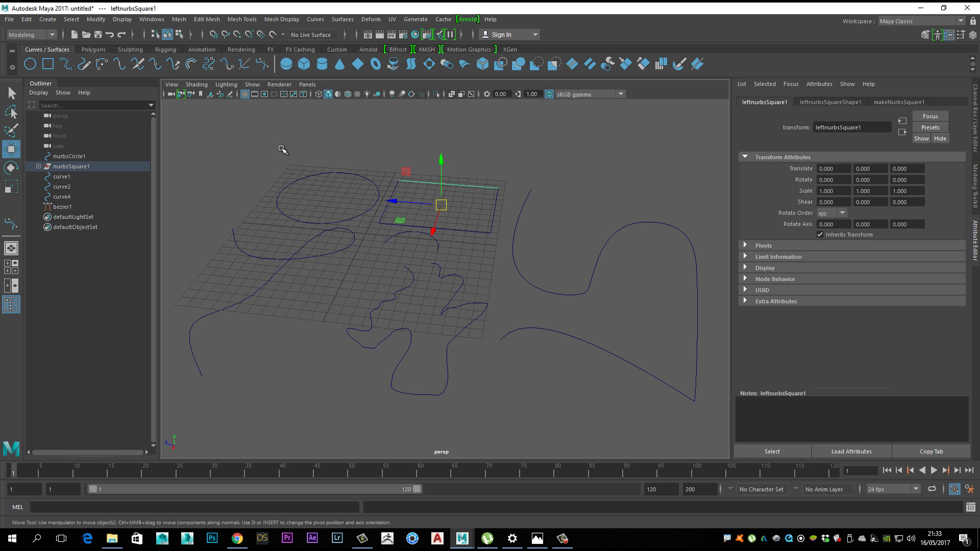
drag(282, 150, 720, 416)
click(240, 168)
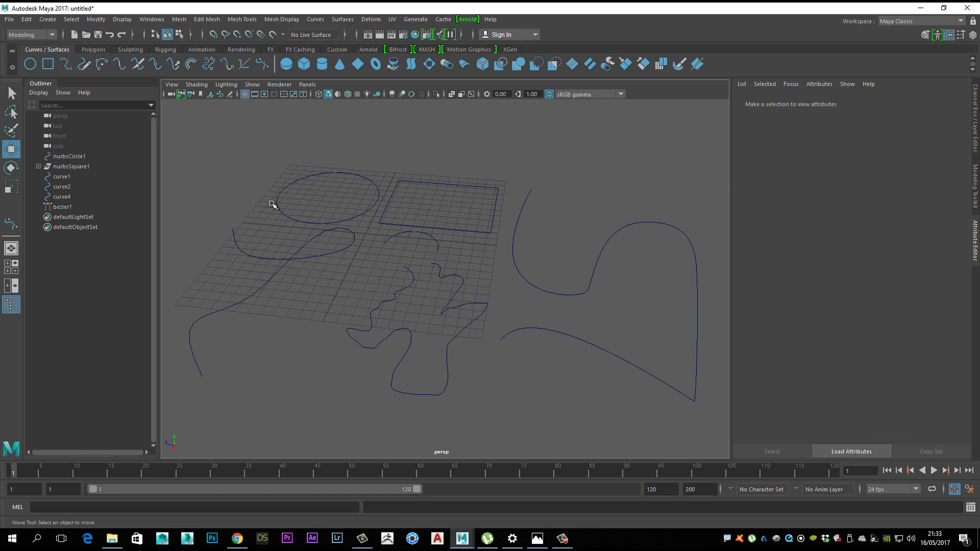
click(278, 202)
right_click(279, 203)
right_drag(280, 217, 254, 215)
Show the Bezier curve's control vertices, shift the upper tangent handle of the anchor nearest the grid, and return to object mode with nothing selected
click(513, 263)
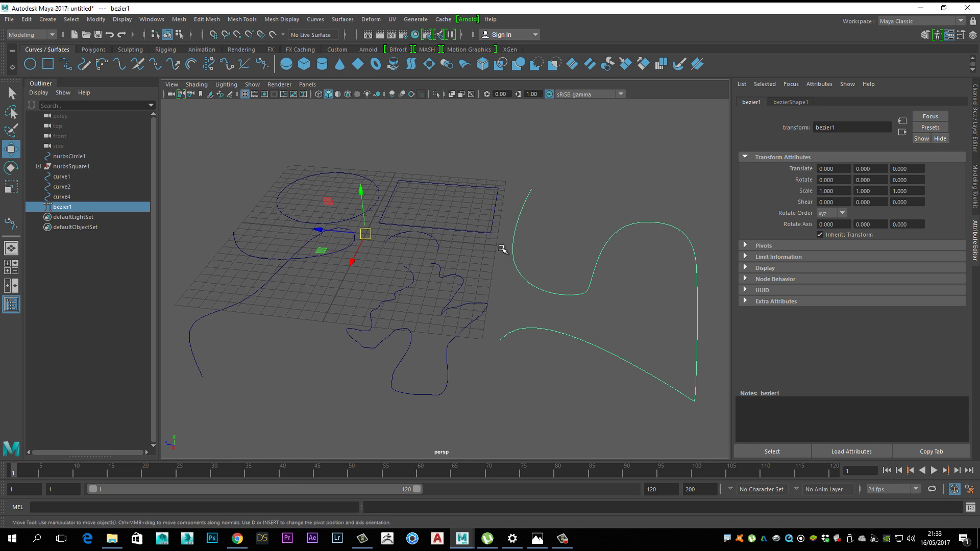
right_drag(513, 249, 478, 249)
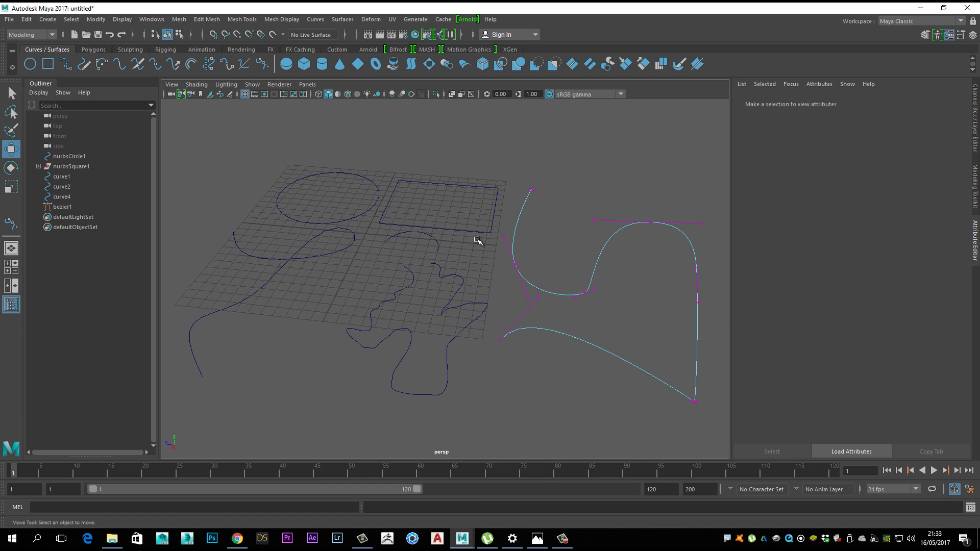
mouse_move(511, 254)
mouse_down()
mouse_move(491, 236)
mouse_move(488, 249)
mouse_move(502, 253)
mouse_move(497, 245)
mouse_up()
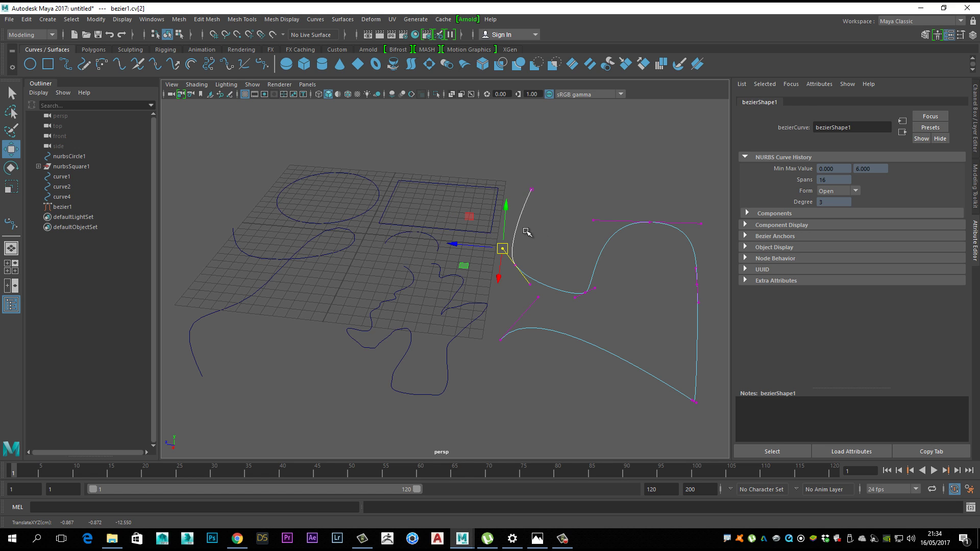
right_drag(521, 223, 560, 204)
click(551, 234)
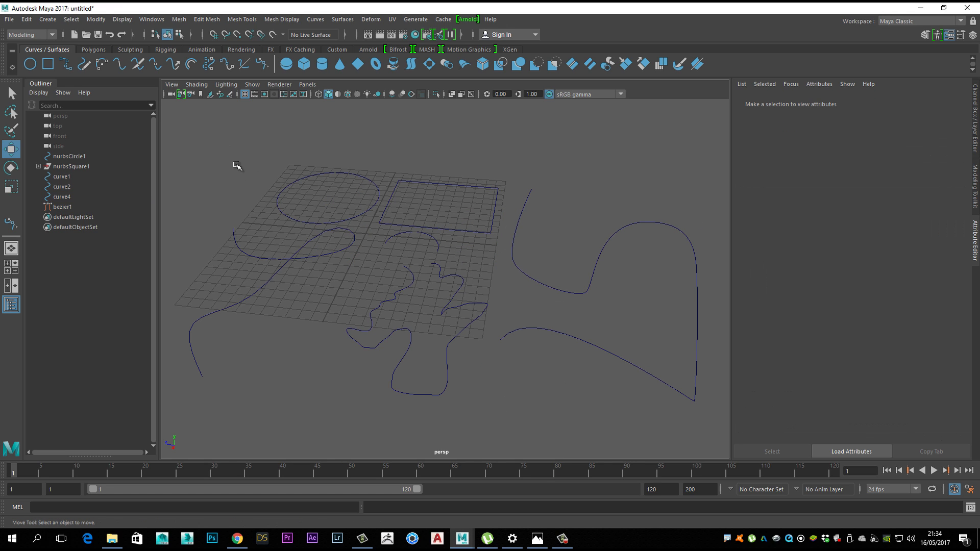
Select all the curves in the scene together, including the circle, square and Bezier curve
drag(236, 165, 645, 404)
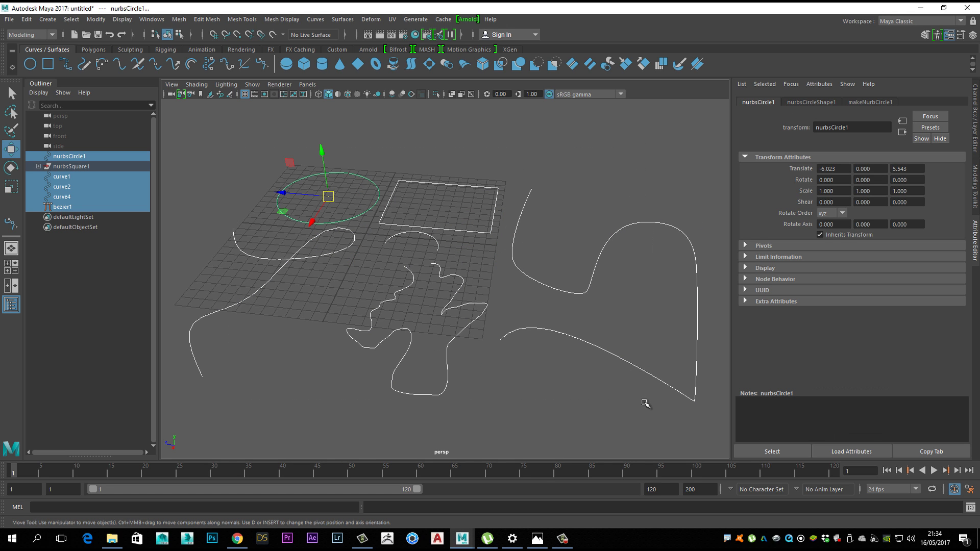